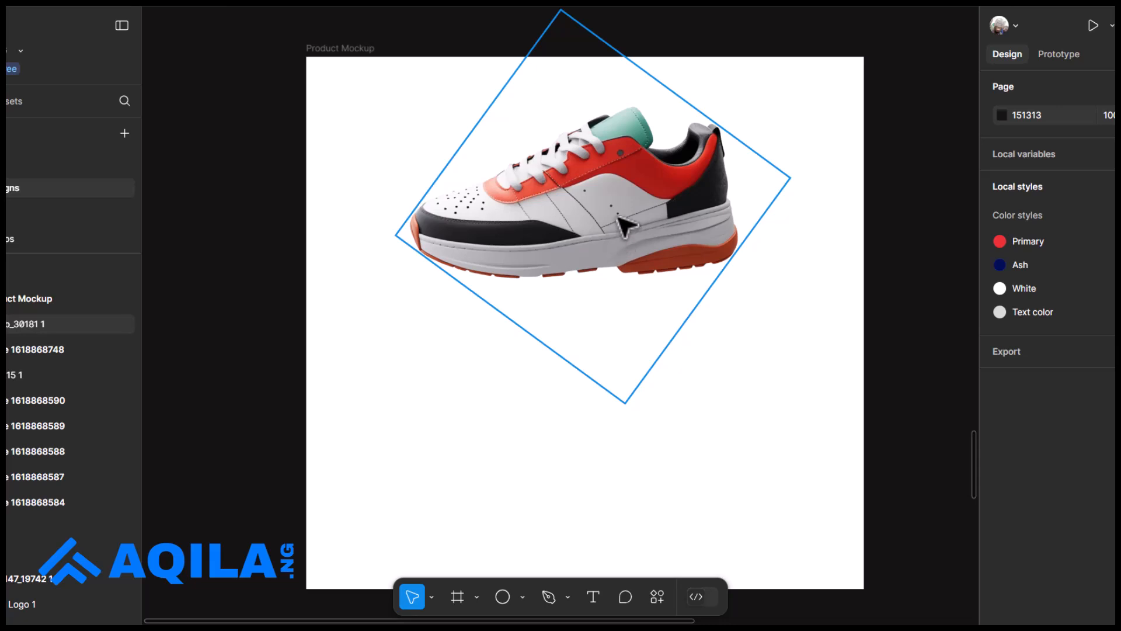
Duplicate the sneaker image, move the copy below the original and flip it vertically
{"action": "left_click", "coordinate": [623, 218]}
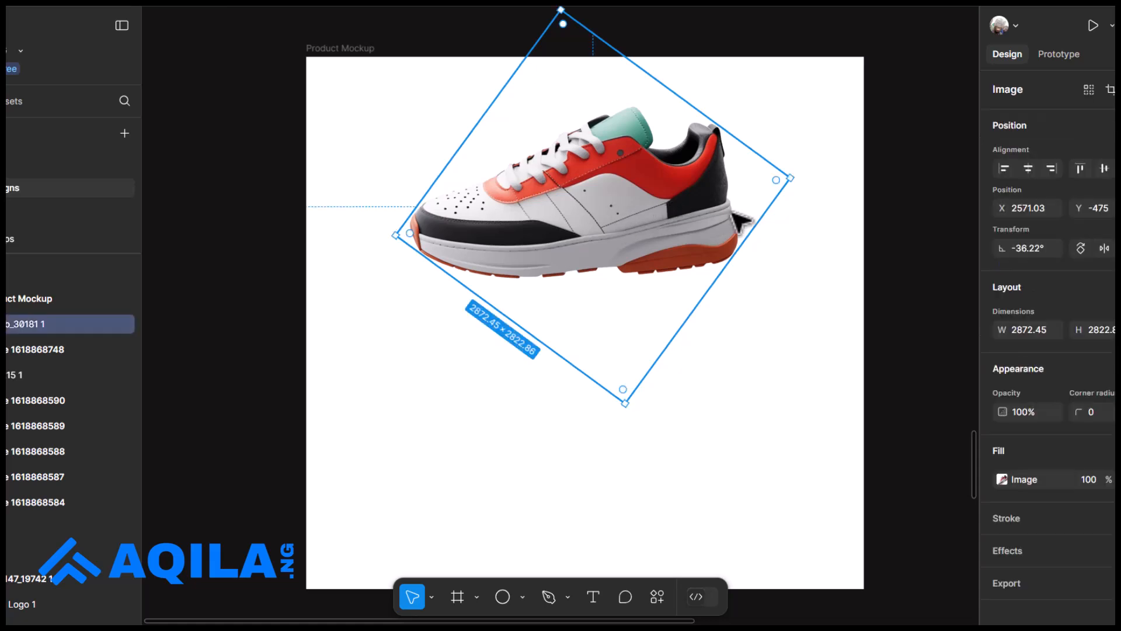
{"action": "key", "text": "ctrl+d"}
{"action": "left_click_drag", "start_coordinate": [623, 216], "coordinate": [607, 363]}
{"action": "right_click", "coordinate": [607, 363]}
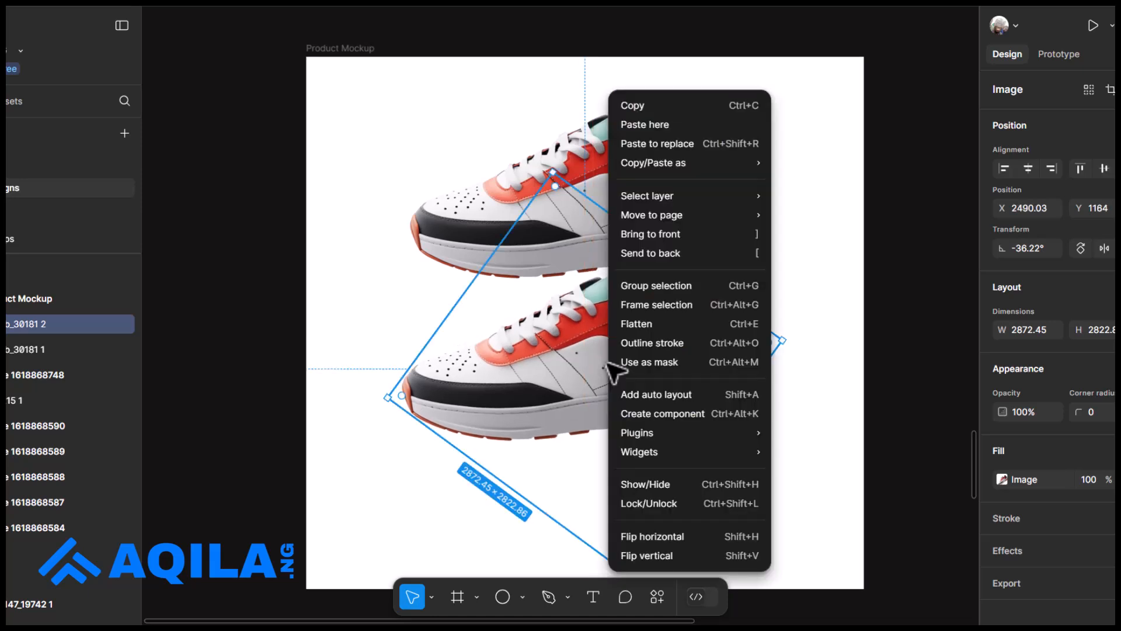
{"action": "left_click", "coordinate": [674, 559]}
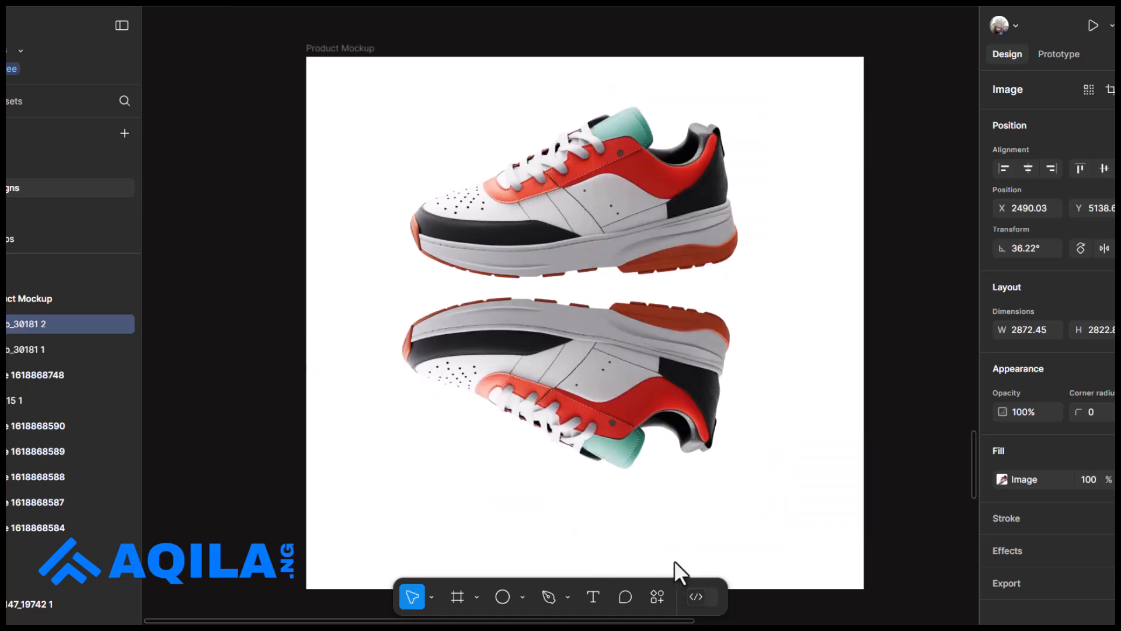
Rotate the flipped sneaker copy to about 40.11° and position it directly under the original's sole
{"action": "left_click_drag", "start_coordinate": [620, 411], "coordinate": [627, 395]}
{"action": "left_click_drag", "start_coordinate": [790, 388], "coordinate": [793, 374]}
{"action": "left_click_drag", "start_coordinate": [657, 369], "coordinate": [655, 365]}
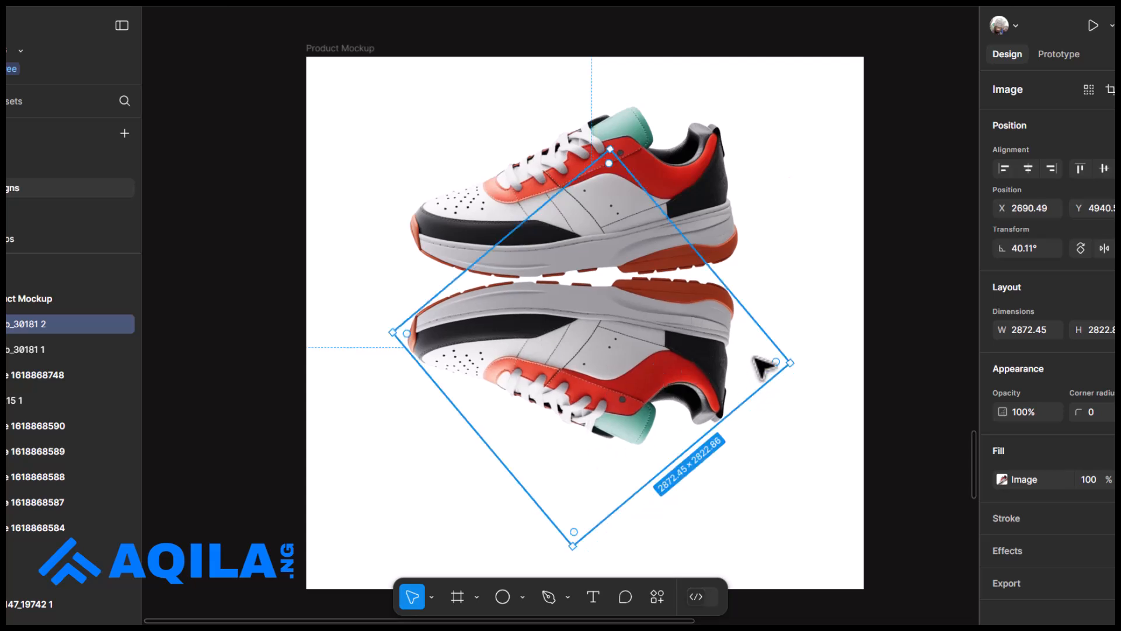
{"action": "left_click_drag", "start_coordinate": [673, 376], "coordinate": [677, 377]}
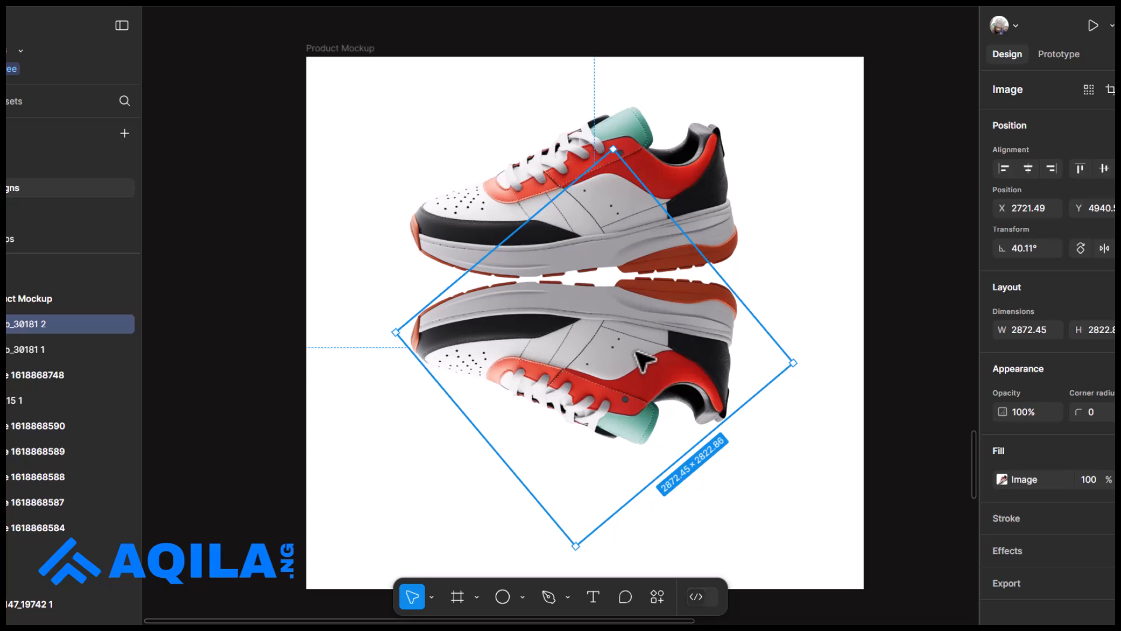
{"action": "left_click_drag", "start_coordinate": [639, 352], "coordinate": [642, 323]}
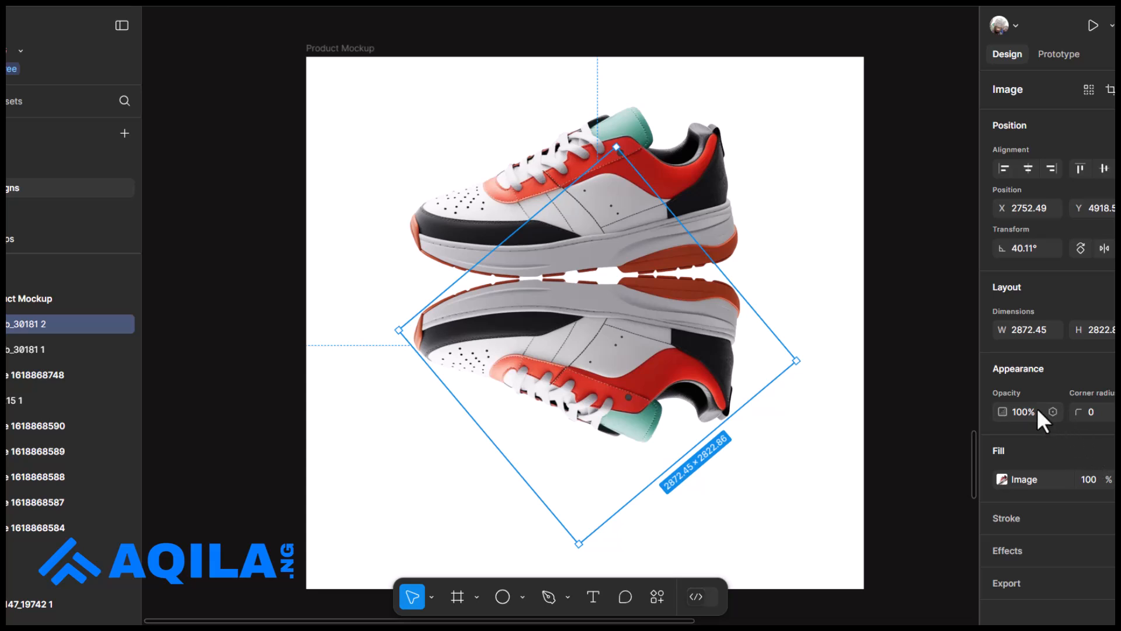
Set the opacity of the flipped sneaker copy to 70%
{"action": "left_click", "coordinate": [1037, 408]}
{"action": "type", "text": "70"}
{"action": "key", "text": "Return"}
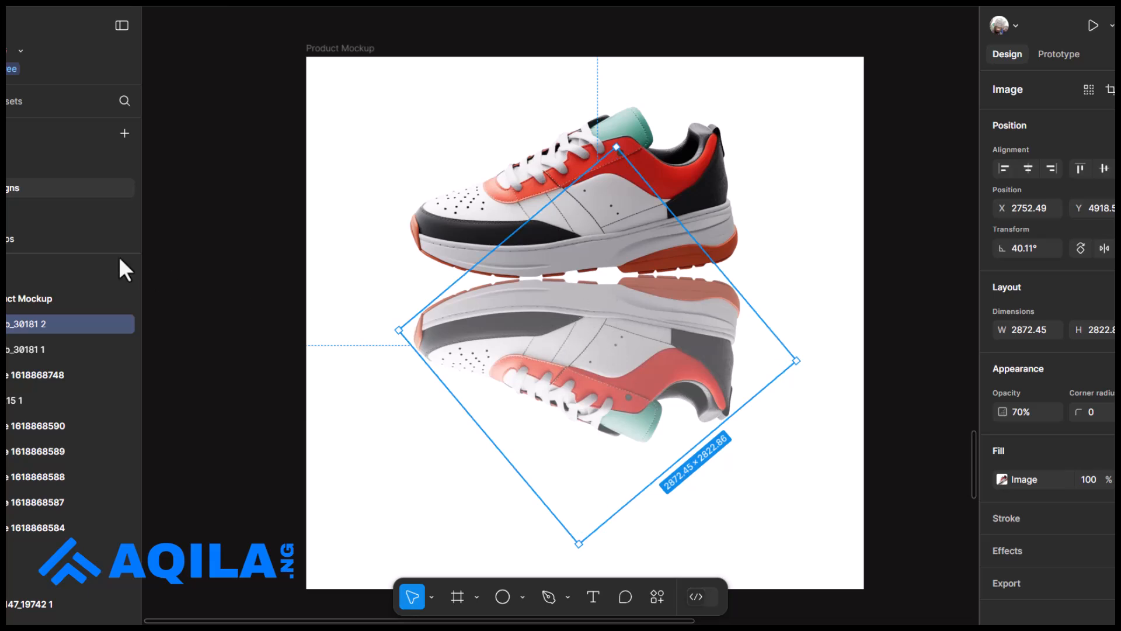
Draw a rectangle about 3343 × 1720 covering the flipped sneaker, starting just below the original's sole
{"action": "left_click", "coordinate": [523, 598]}
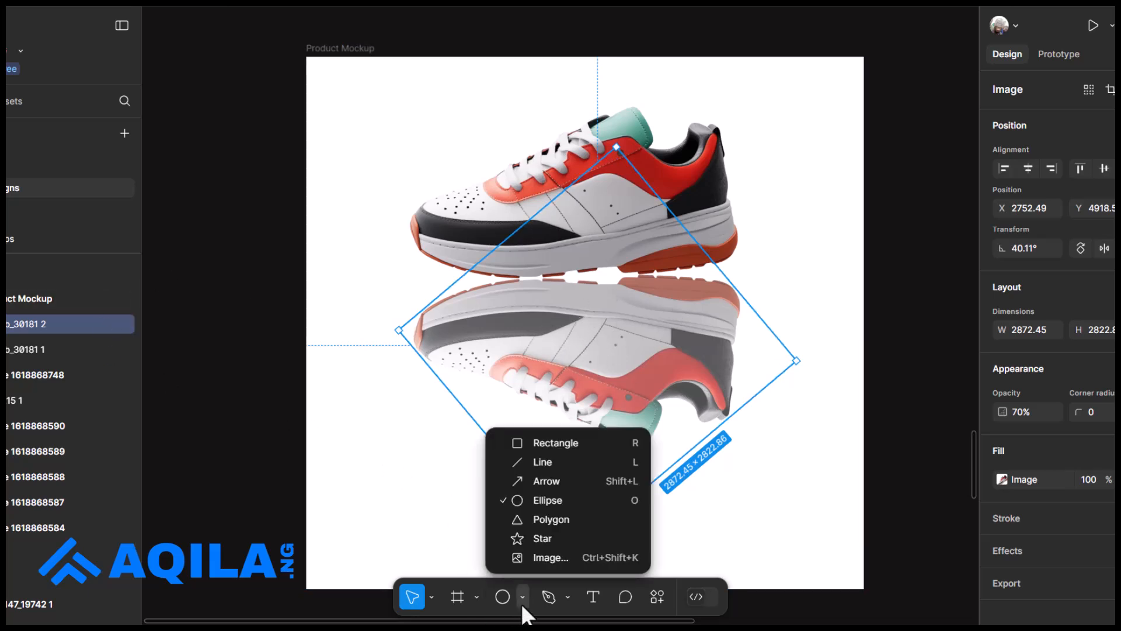
{"action": "left_click", "coordinate": [555, 444]}
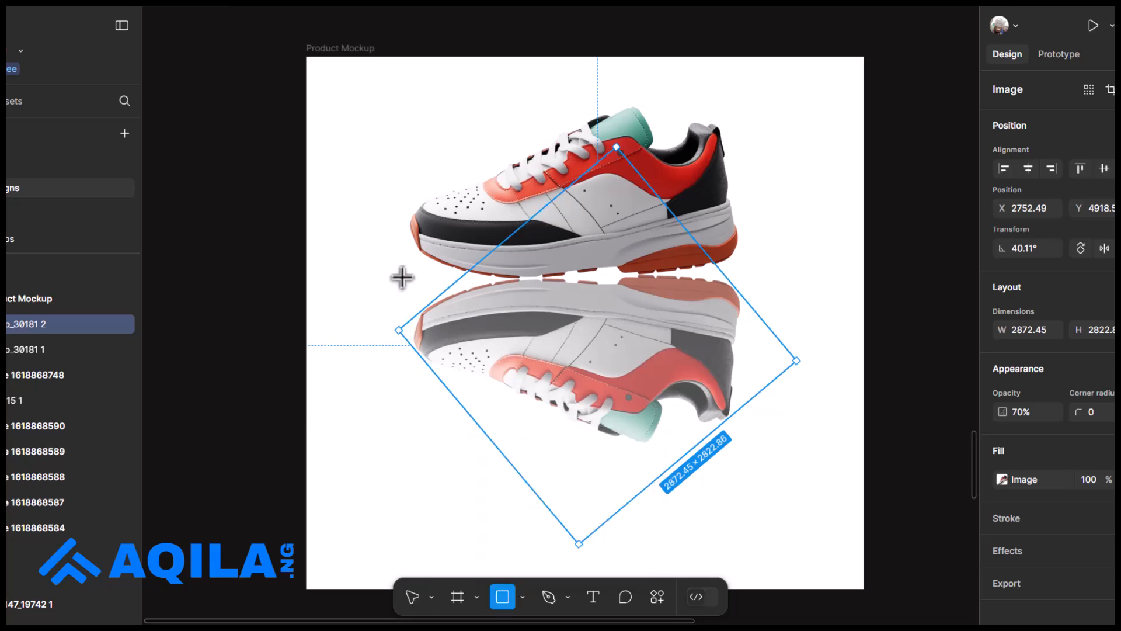
{"action": "left_click_drag", "start_coordinate": [401, 276], "coordinate": [745, 447]}
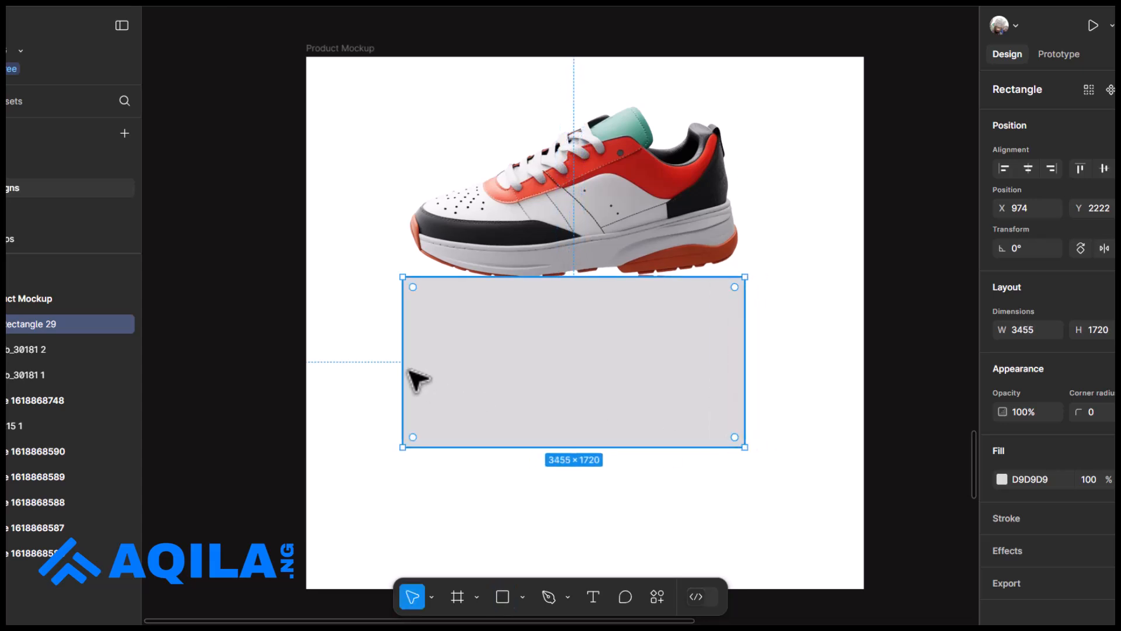
{"action": "left_click_drag", "start_coordinate": [399, 365], "coordinate": [414, 370]}
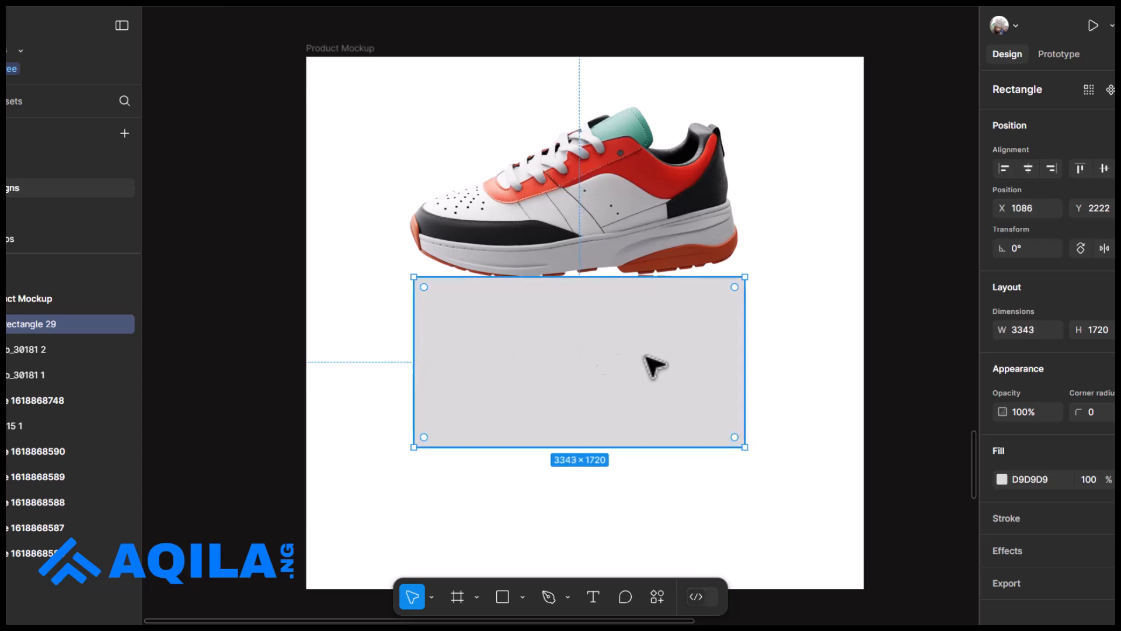
Give the rectangle a linear gradient fill, with the lower stop at 0% opacity and moved to the 92% position
{"action": "left_click", "coordinate": [1002, 479]}
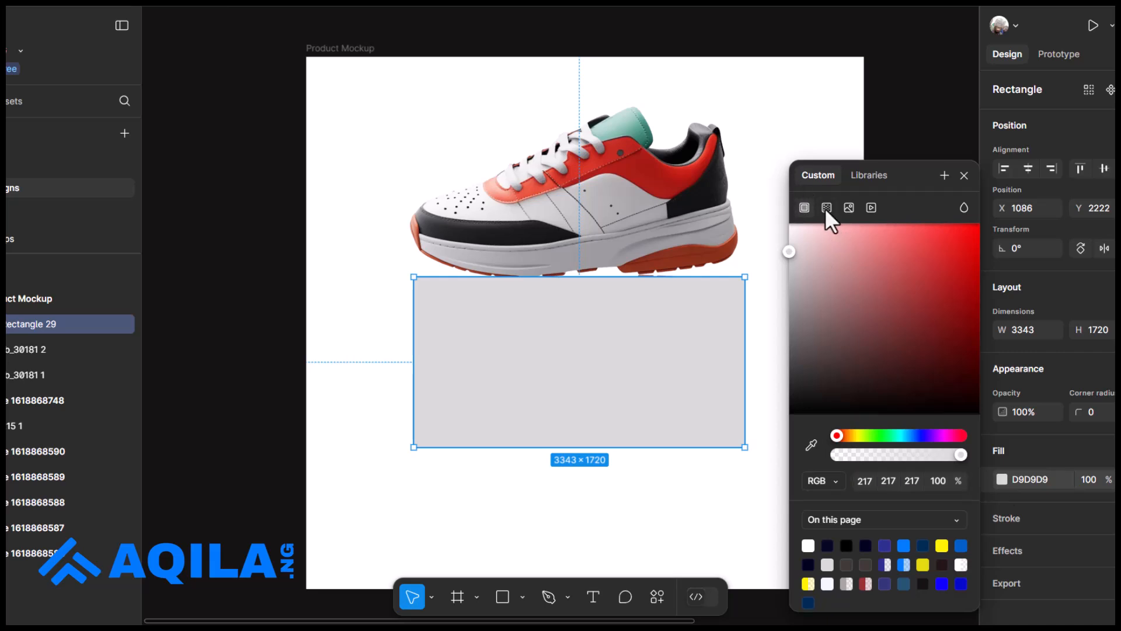
{"action": "left_click", "coordinate": [827, 208]}
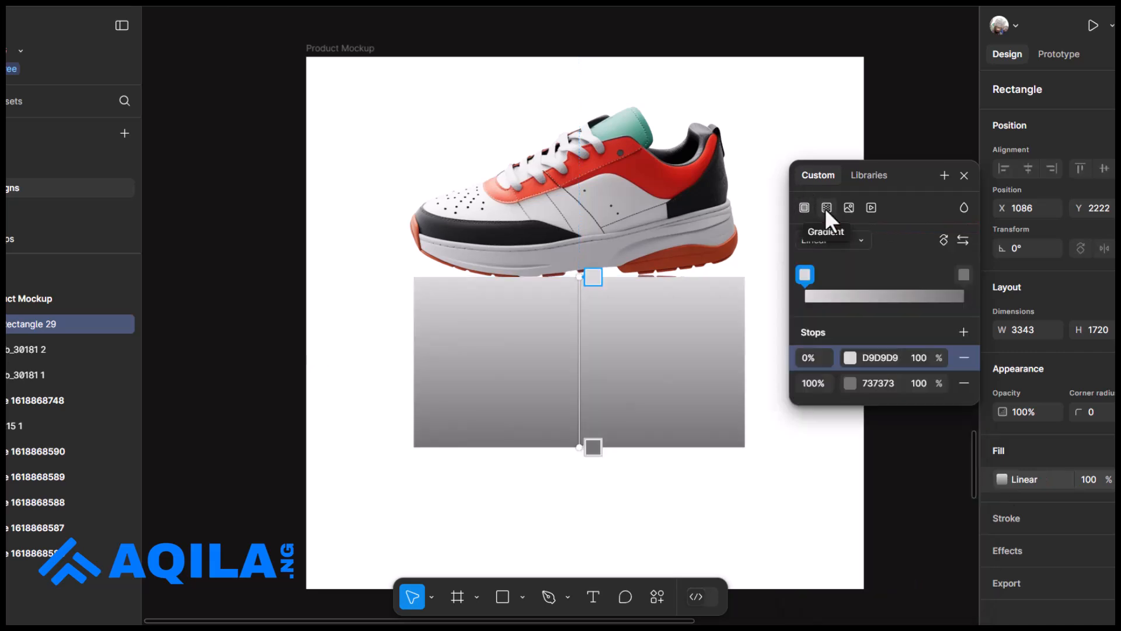
{"action": "left_click", "coordinate": [918, 382]}
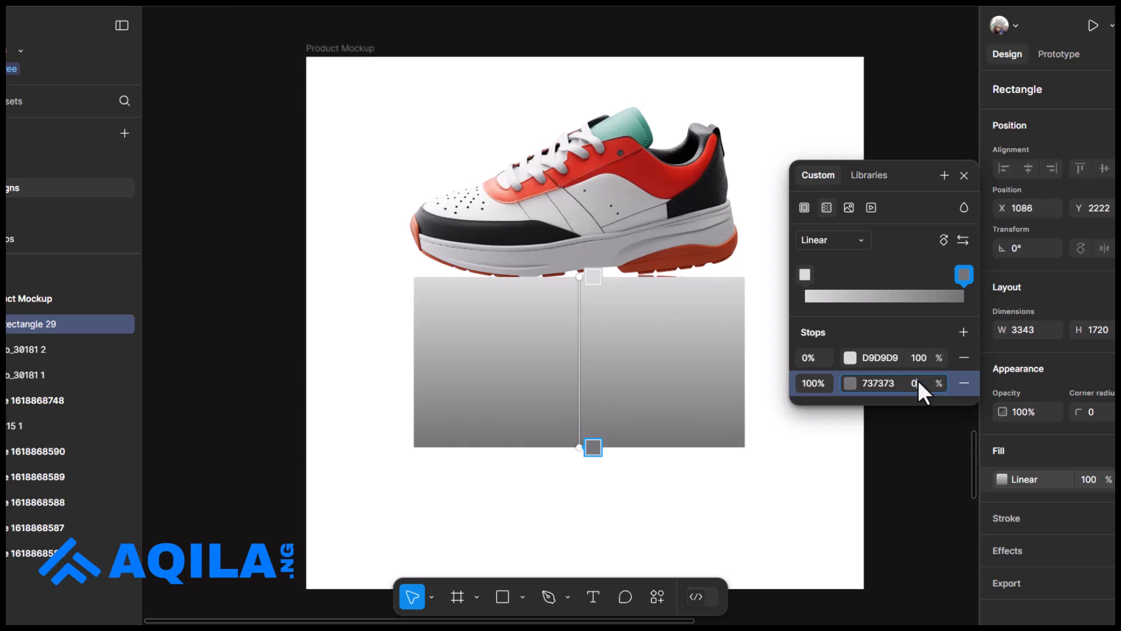
{"action": "type", "text": "0"}
{"action": "key", "text": "Return"}
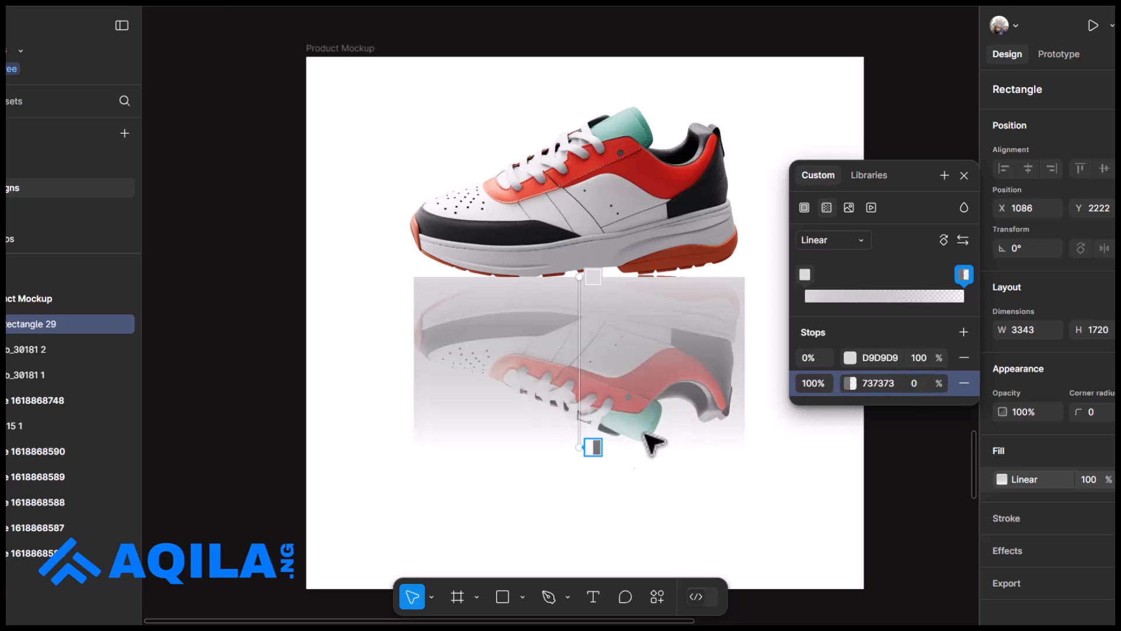
{"action": "mouse_move", "coordinate": [596, 446]}
{"action": "left_mouse_down"}
{"action": "mouse_move", "coordinate": [603, 395]}
{"action": "mouse_move", "coordinate": [606, 432]}
{"action": "left_mouse_up"}
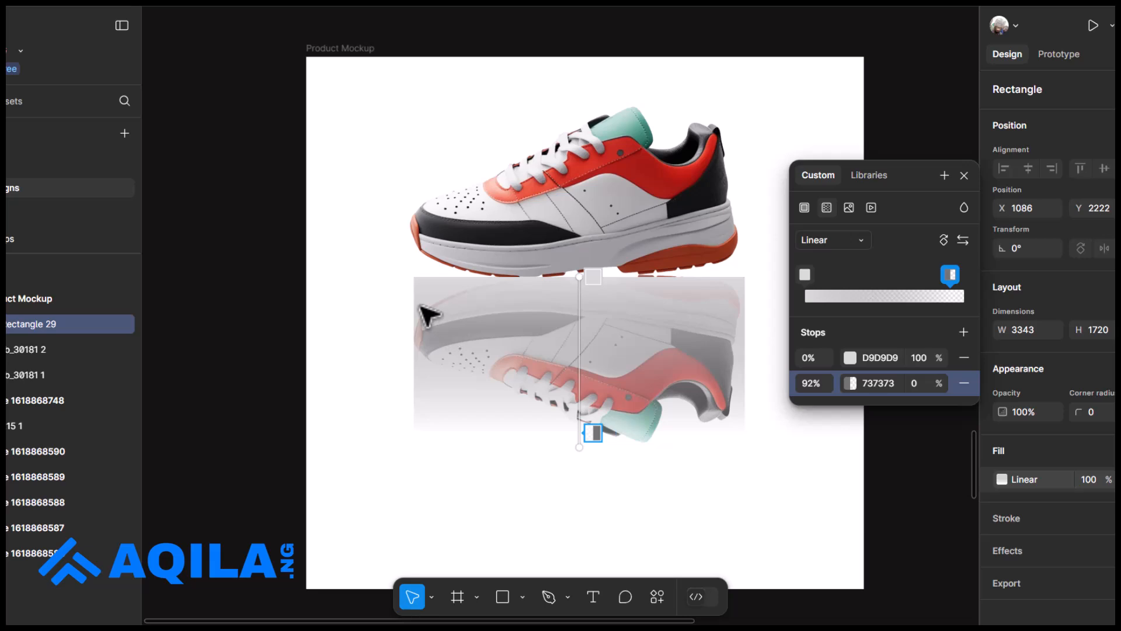
Place the flipped sneaker layer above the rectangle and mask it with the gradient rectangle
{"action": "left_click", "coordinate": [22, 349]}
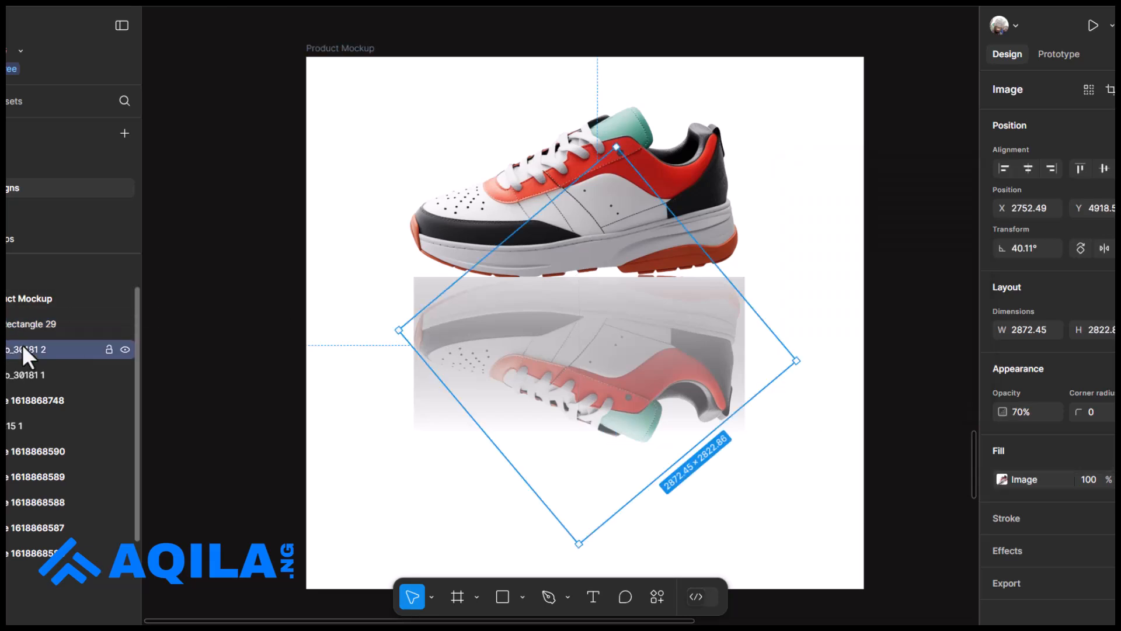
{"action": "left_click_drag", "start_coordinate": [26, 345], "coordinate": [39, 313]}
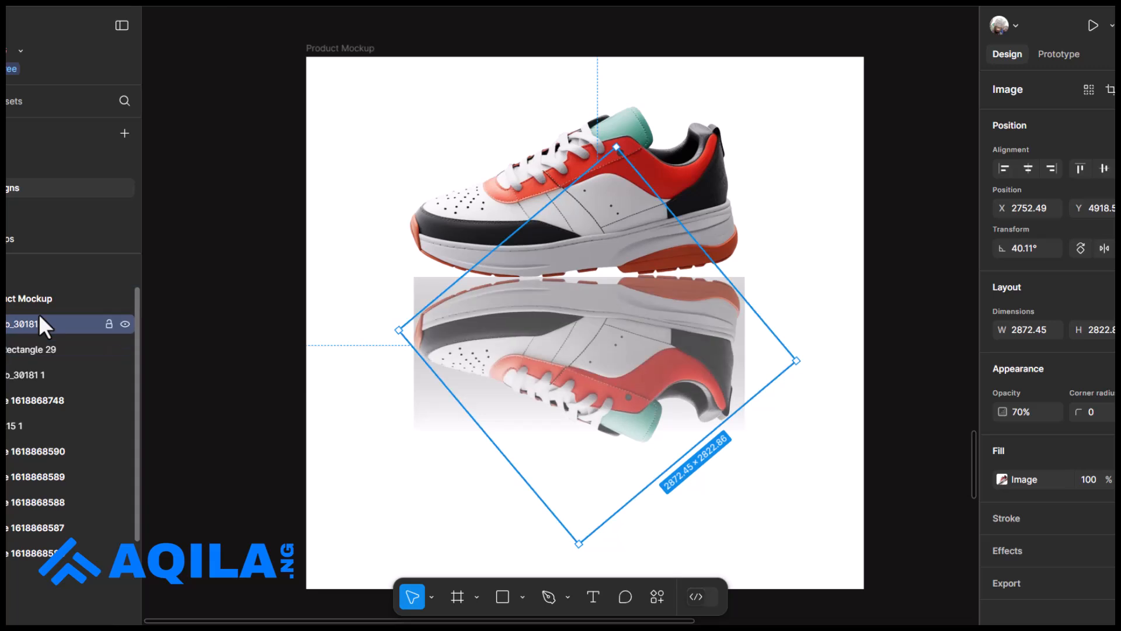
{"action": "left_click", "coordinate": [39, 352], "text": "shift"}
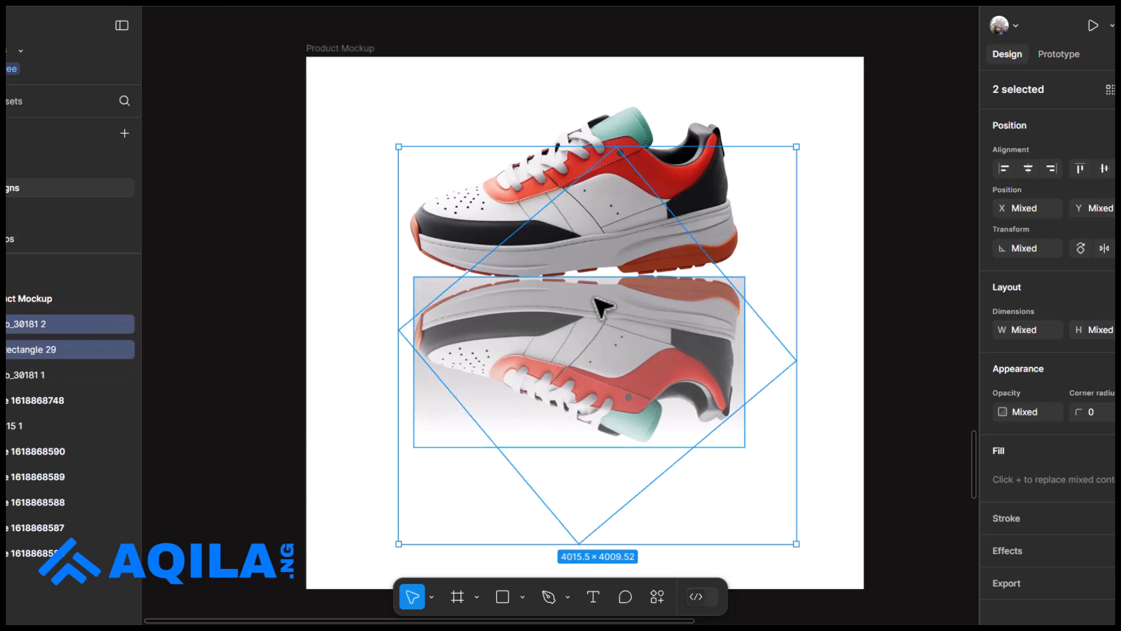
{"action": "right_click", "coordinate": [607, 310]}
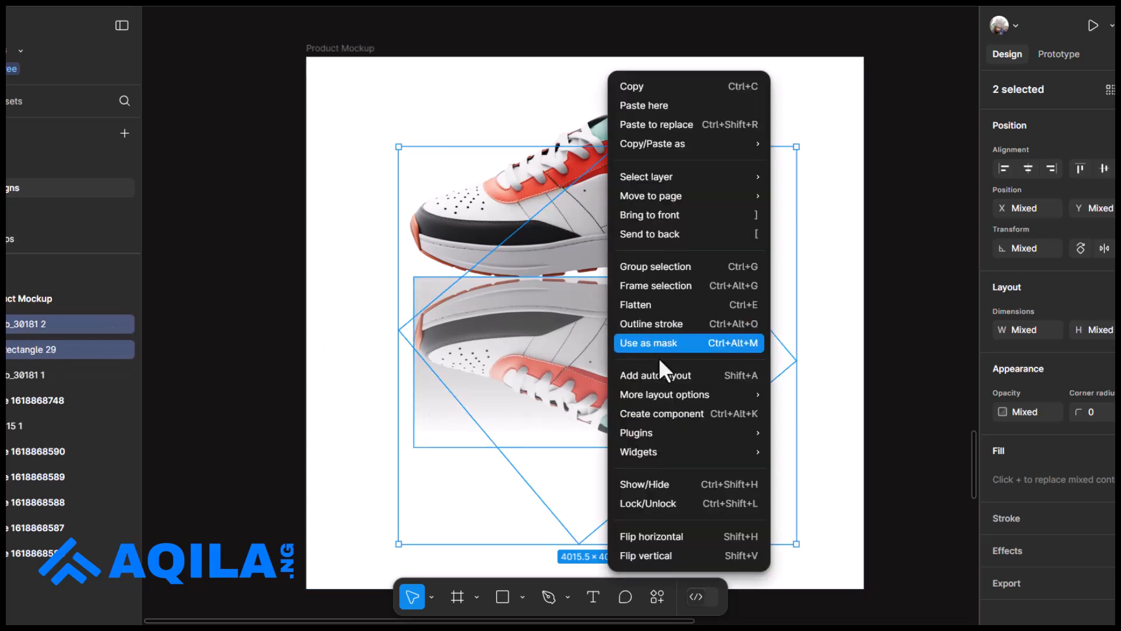
{"action": "left_click", "coordinate": [672, 342]}
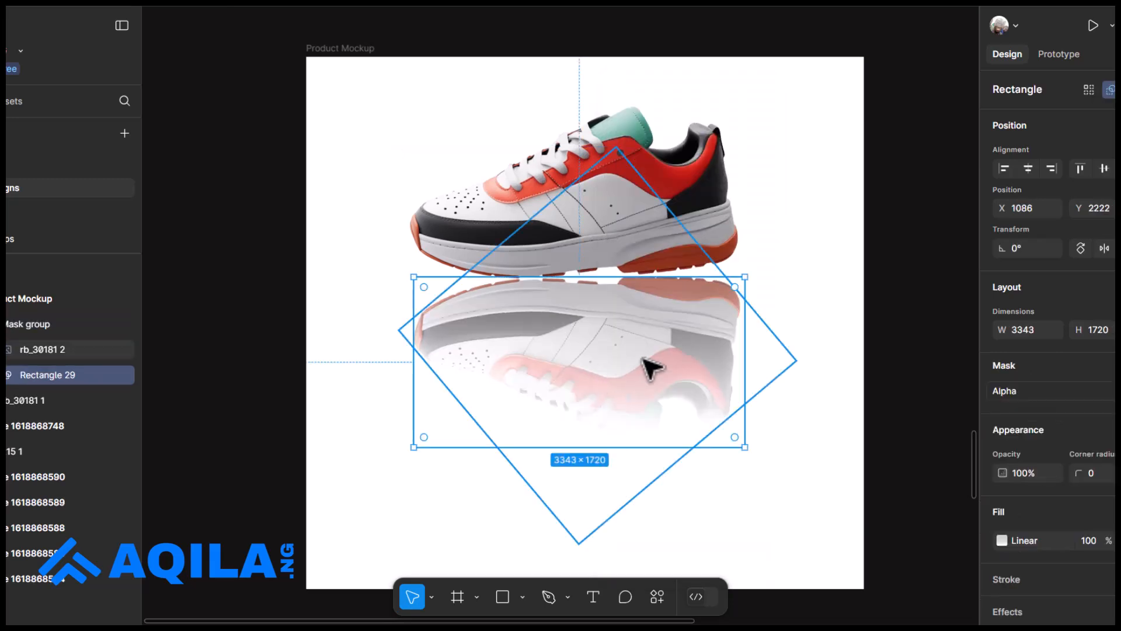
{"action": "left_click", "coordinate": [801, 263]}
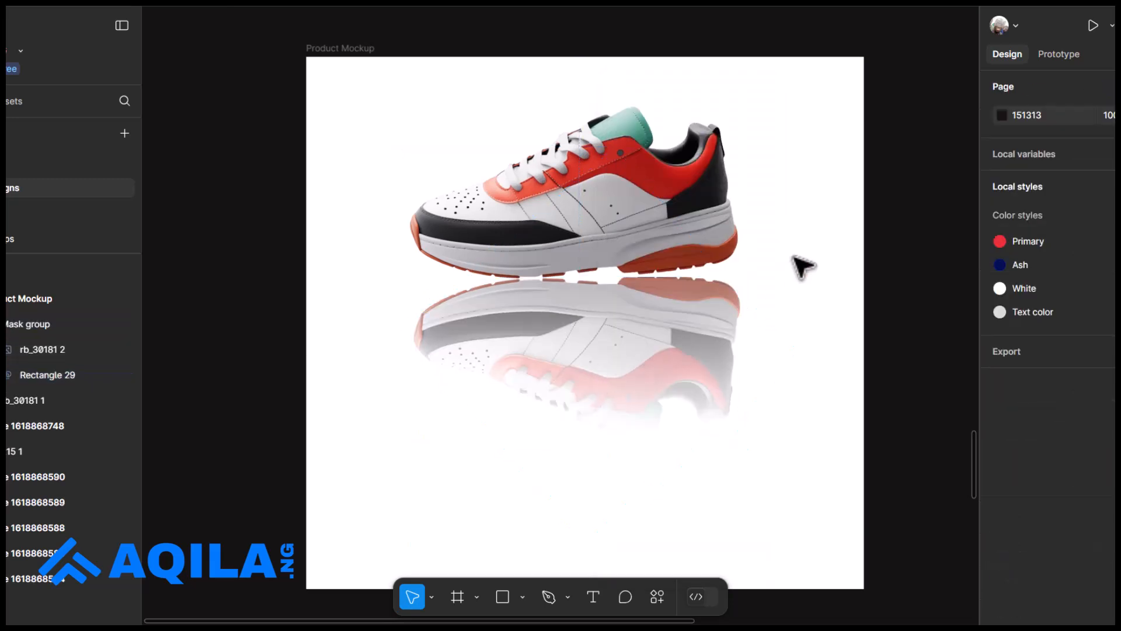
Nudge the masked reflection group up slightly to bring it closer to the sneaker's sole
{"action": "left_click", "coordinate": [692, 350]}
{"action": "key", "text": "Up"}
{"action": "key", "text": "Up"}
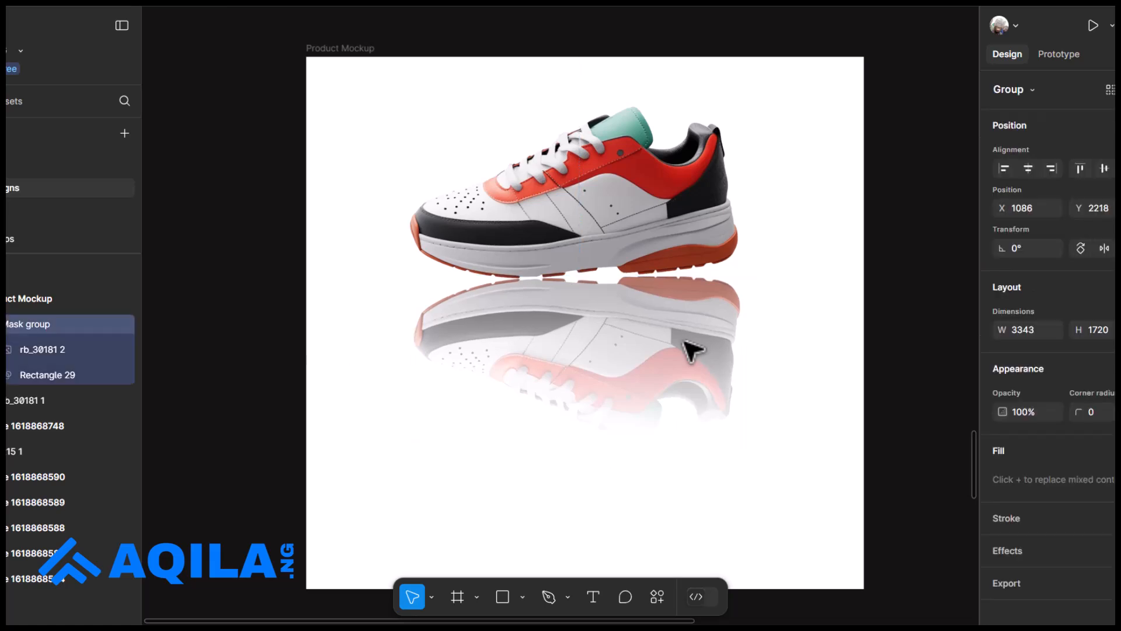
{"action": "scroll", "coordinate": [600, 301], "scroll_direction": "up", "scroll_amount": 2}
{"action": "scroll", "coordinate": [601, 304], "scroll_direction": "right", "scroll_amount": 2}
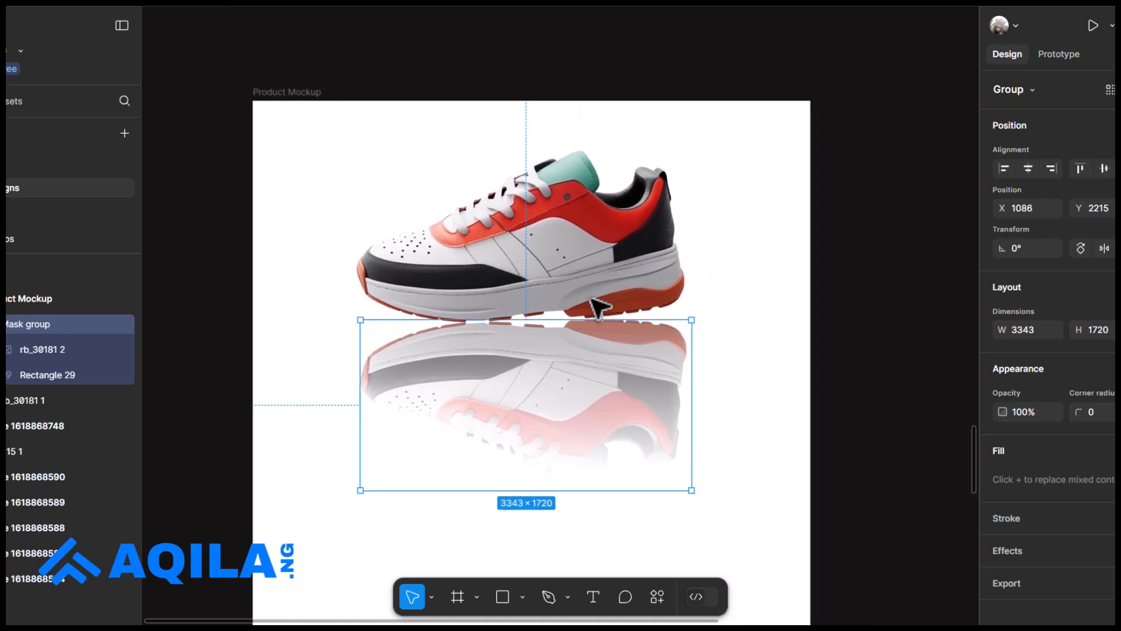
Draw a flat ellipse about 3287 × 200 along the sneaker's sole, between the shoe and its reflection
{"action": "left_click", "coordinate": [524, 591]}
{"action": "left_click", "coordinate": [542, 497]}
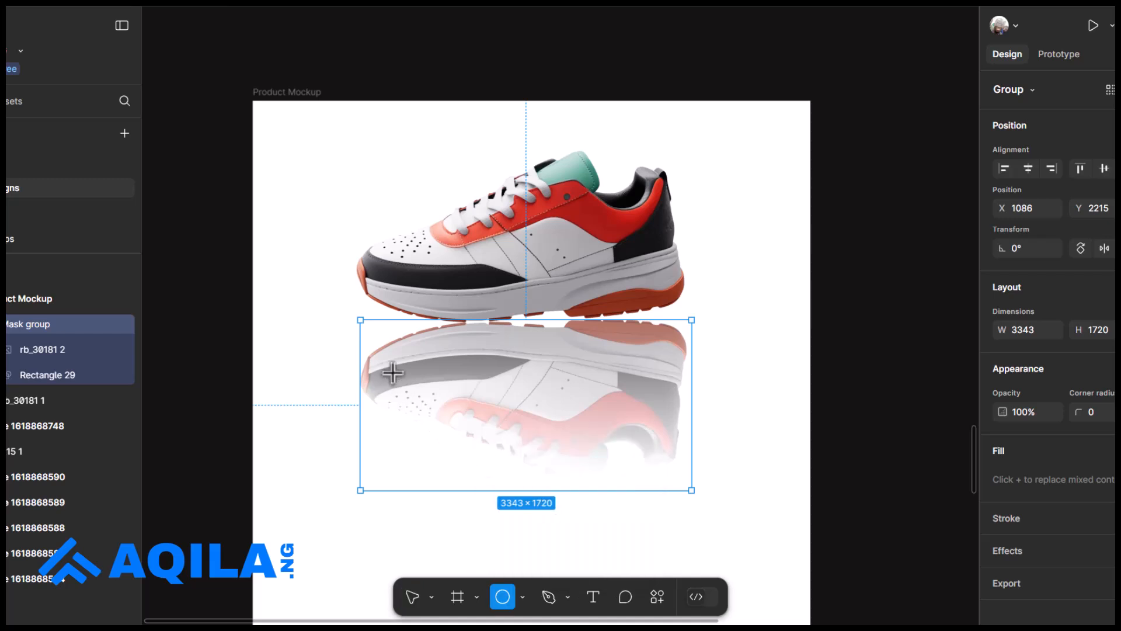
{"action": "left_click", "coordinate": [364, 304]}
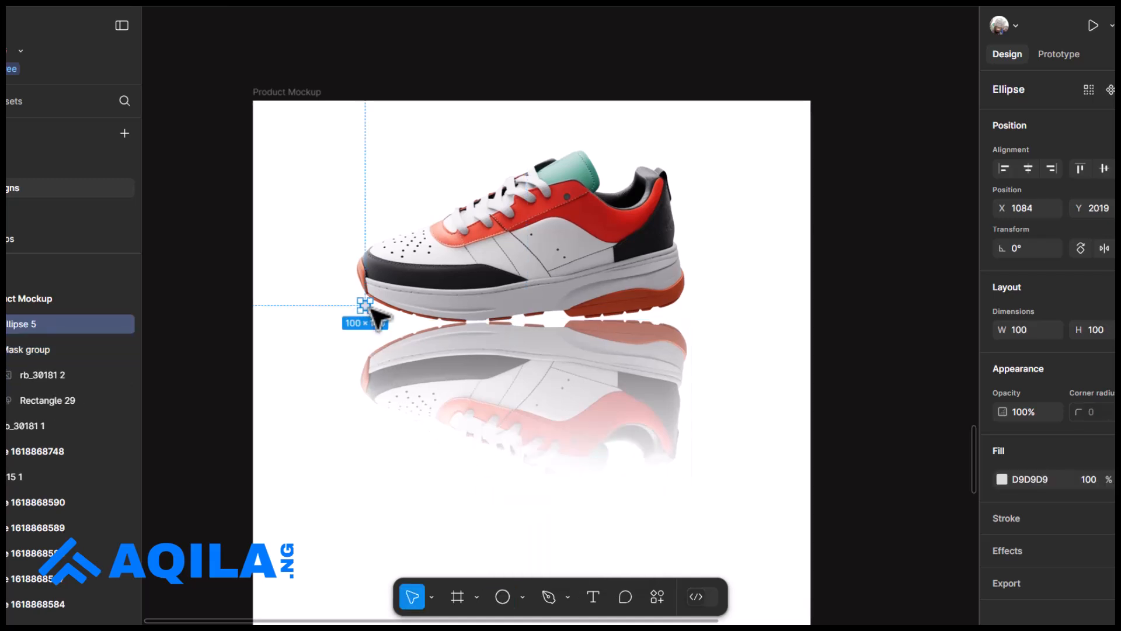
{"action": "key", "text": "ctrl+z"}
{"action": "left_click", "coordinate": [501, 591]}
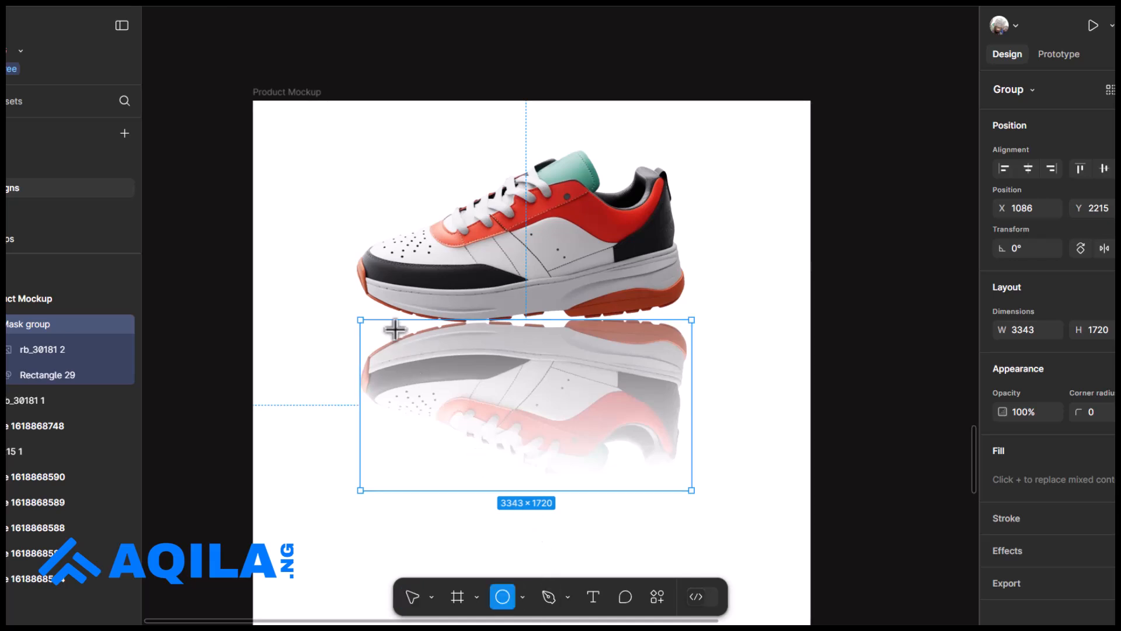
{"action": "left_click_drag", "start_coordinate": [370, 308], "coordinate": [687, 317]}
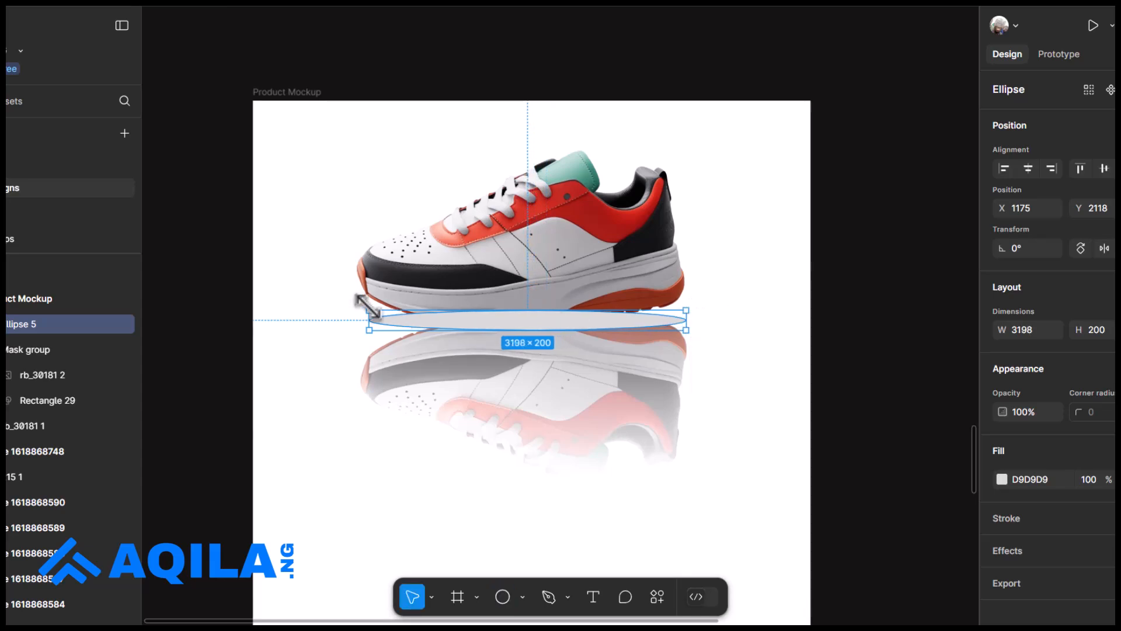
{"action": "left_click_drag", "start_coordinate": [368, 322], "coordinate": [360, 322]}
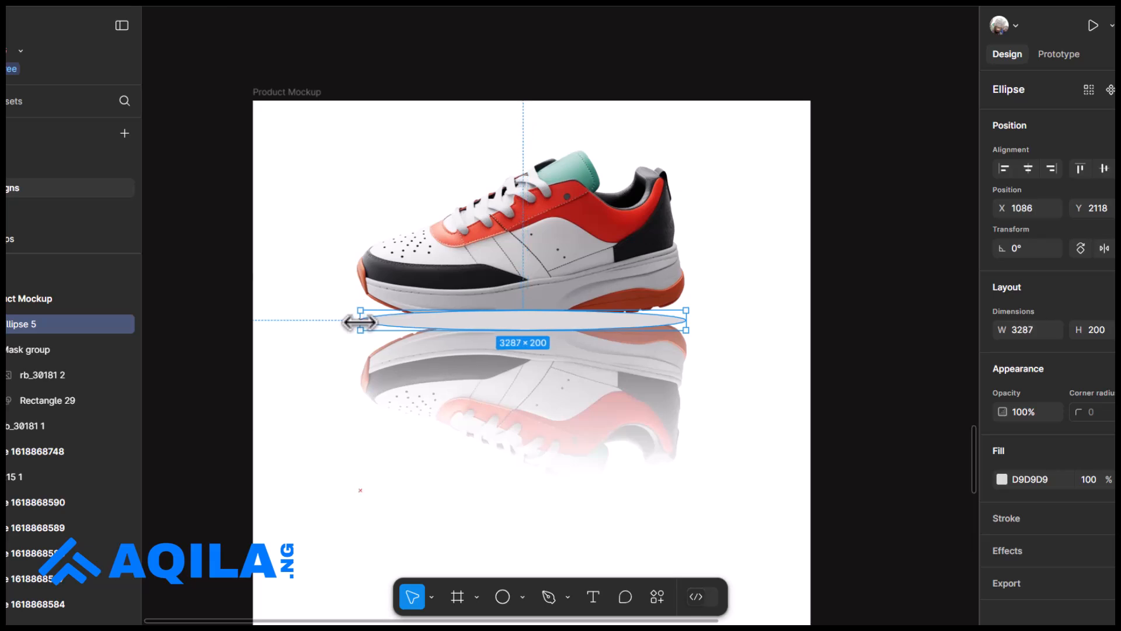
Move the original sneaker layer above the ellipse in the layer order
{"action": "left_click", "coordinate": [36, 349]}
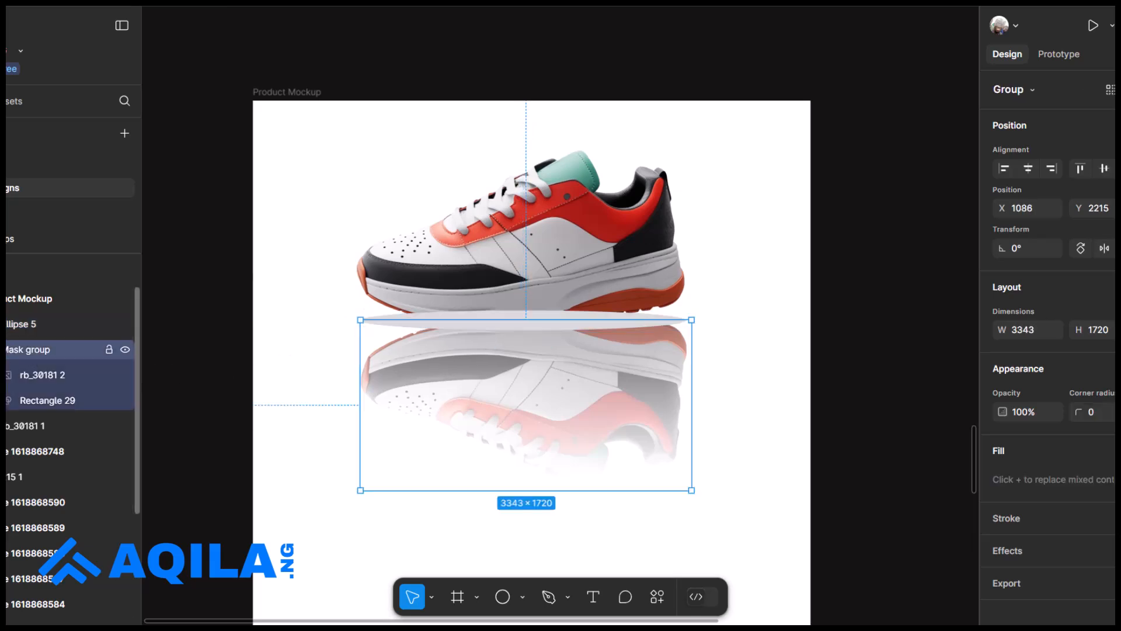
{"action": "left_click", "coordinate": [20, 426]}
{"action": "left_click_drag", "start_coordinate": [19, 424], "coordinate": [30, 313]}
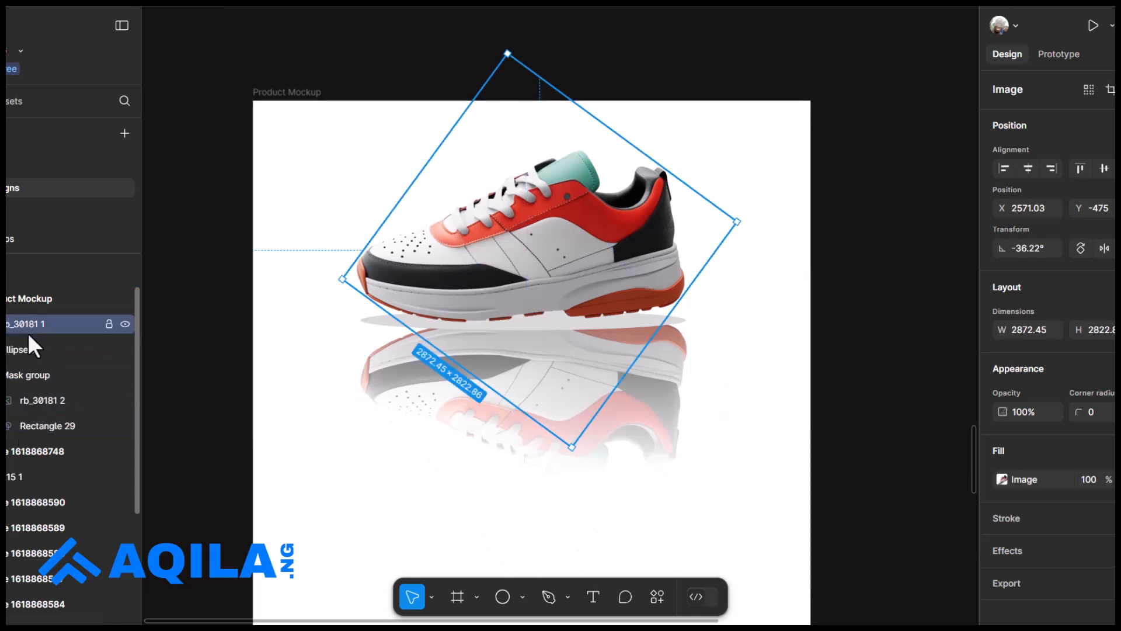
Change the ellipse's fill to the near-black color 110E0E
{"action": "left_click", "coordinate": [23, 350]}
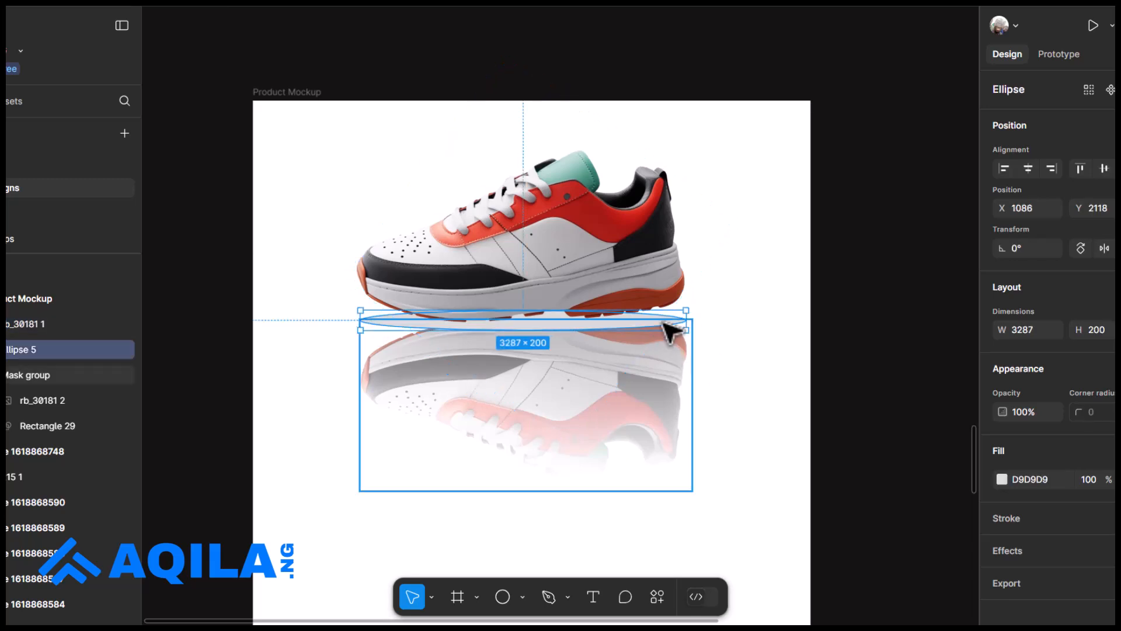
{"action": "left_click", "coordinate": [1002, 479]}
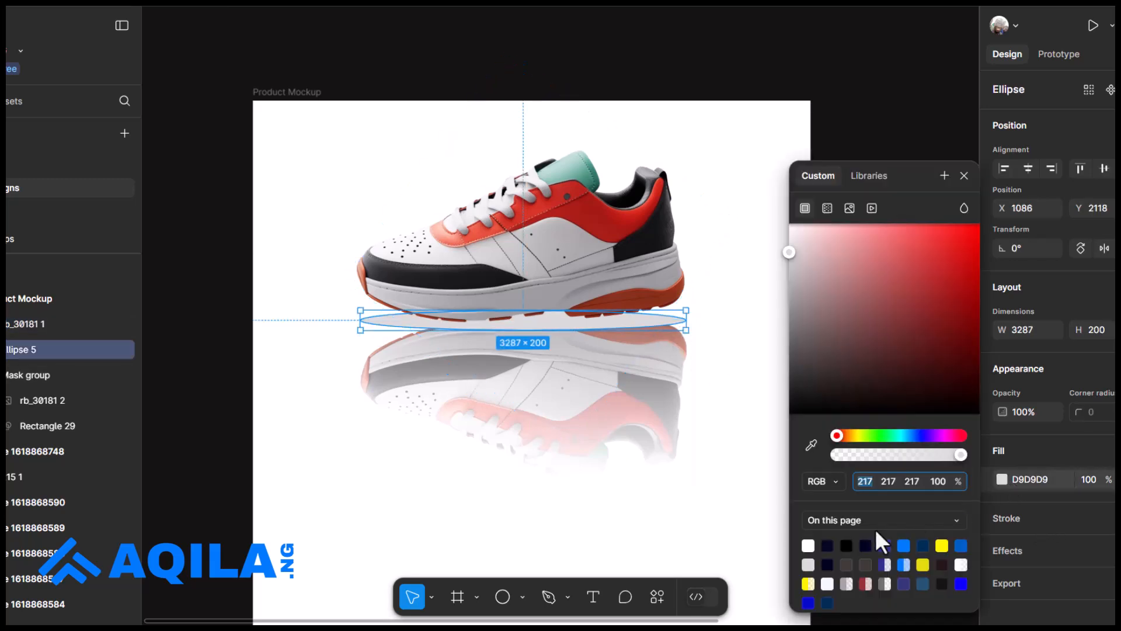
{"action": "left_click", "coordinate": [823, 409]}
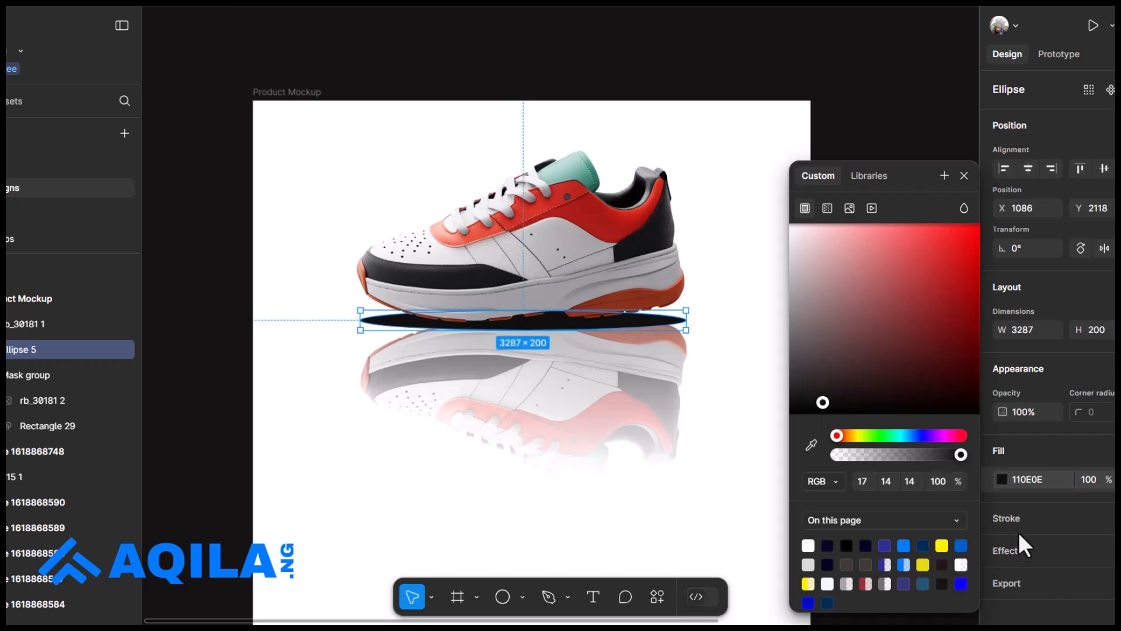
Add an effect to the shadow ellipse beneath the sneaker and switch its type to layer blur
{"action": "left_click", "coordinate": [1115, 551]}
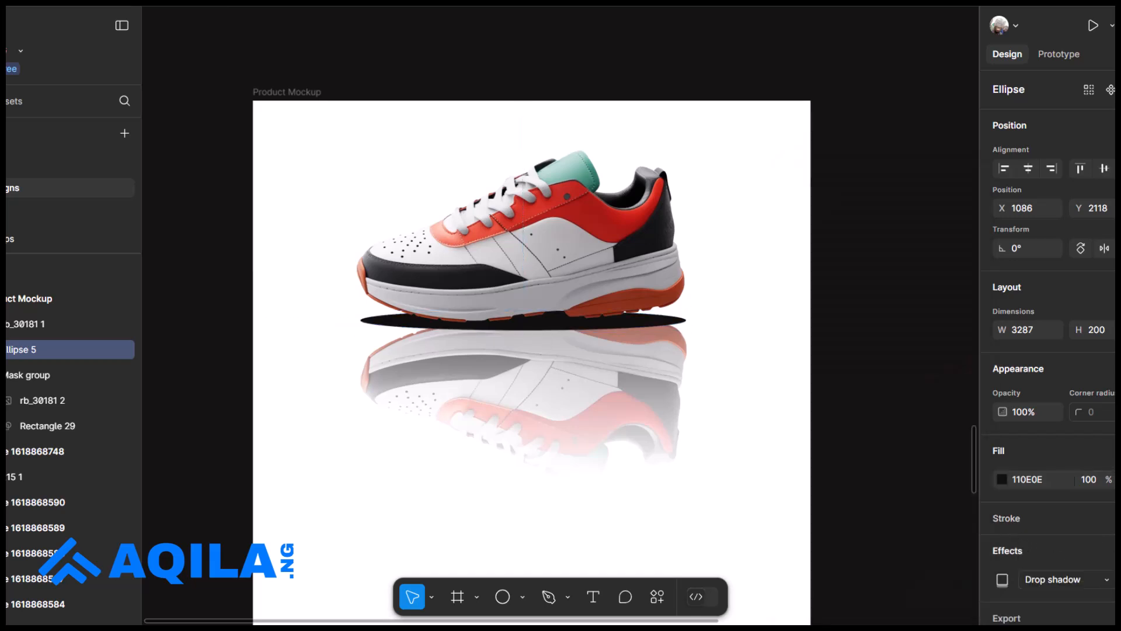
{"action": "left_click", "coordinate": [1063, 576]}
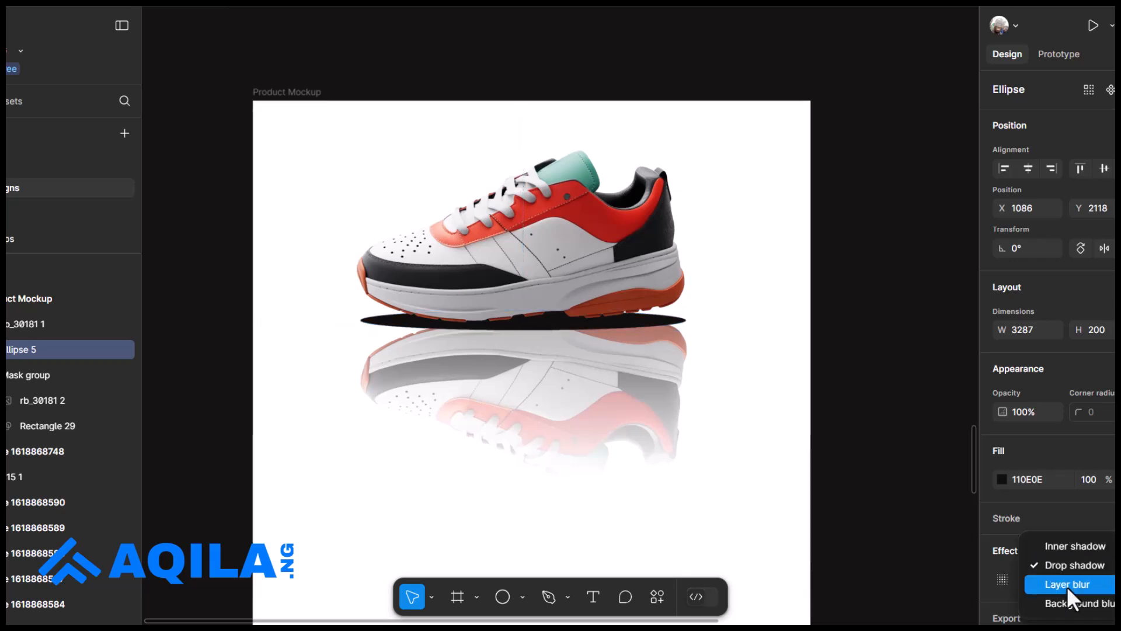
{"action": "left_click", "coordinate": [1067, 586]}
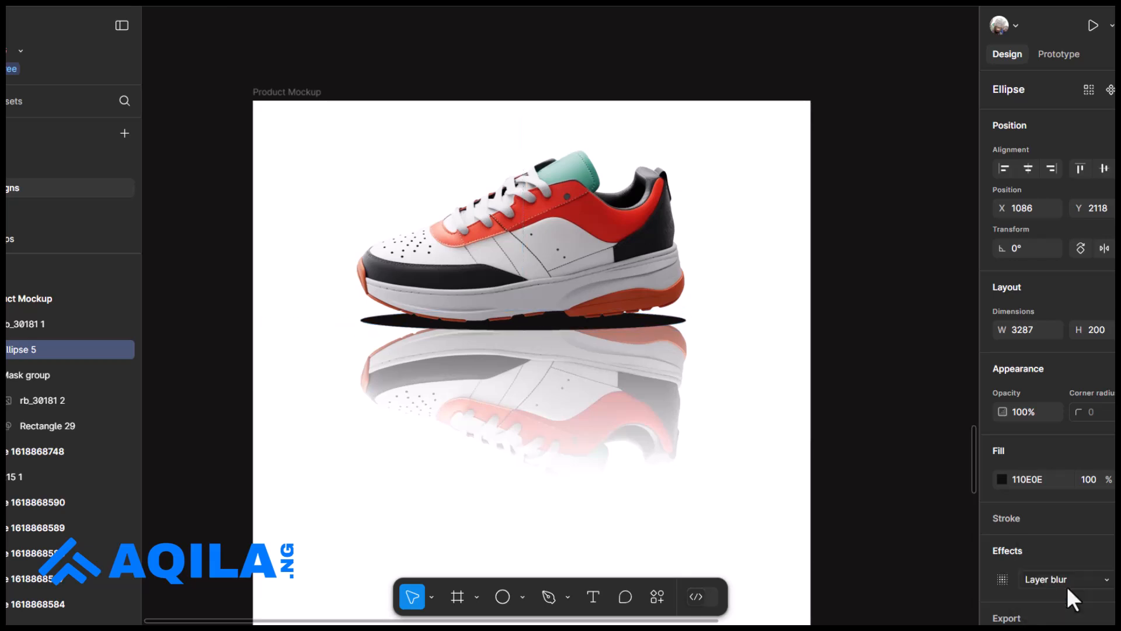
Set the shadow ellipse's layer blur amount to 100
{"action": "left_click", "coordinate": [1003, 578]}
{"action": "left_click_drag", "start_coordinate": [864, 594], "coordinate": [1075, 579]}
{"action": "left_click_drag", "start_coordinate": [18, 584], "coordinate": [65, 583]}
{"action": "left_click_drag", "start_coordinate": [193, 582], "coordinate": [603, 583]}
{"action": "left_click_drag", "start_coordinate": [674, 581], "coordinate": [969, 581]}
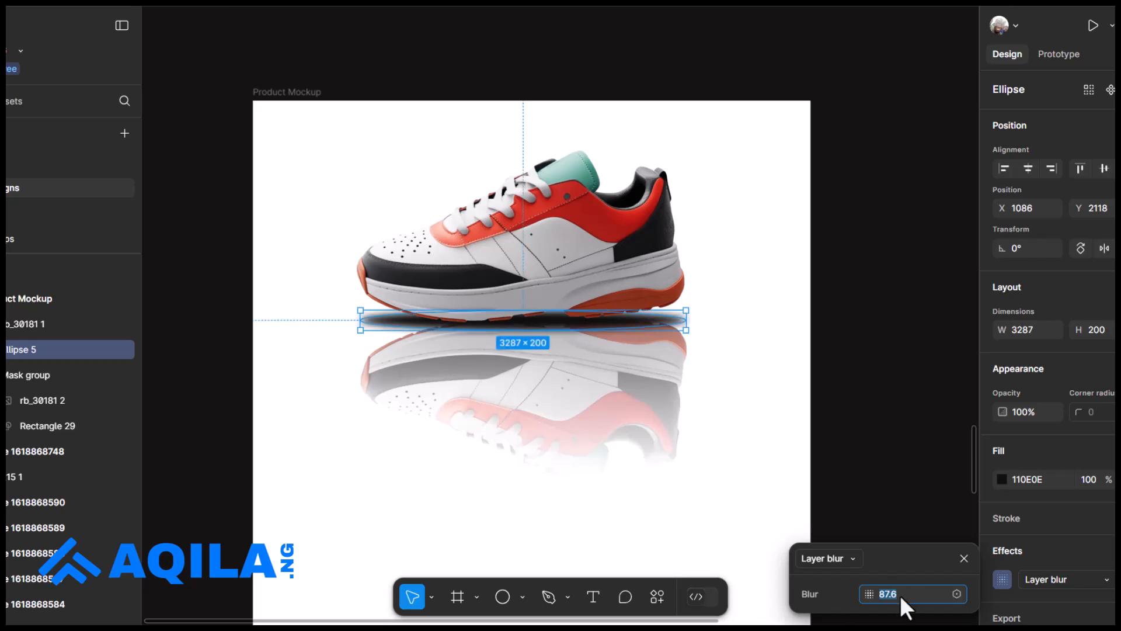
{"action": "type", "text": "0"}
{"action": "key", "text": "Return"}
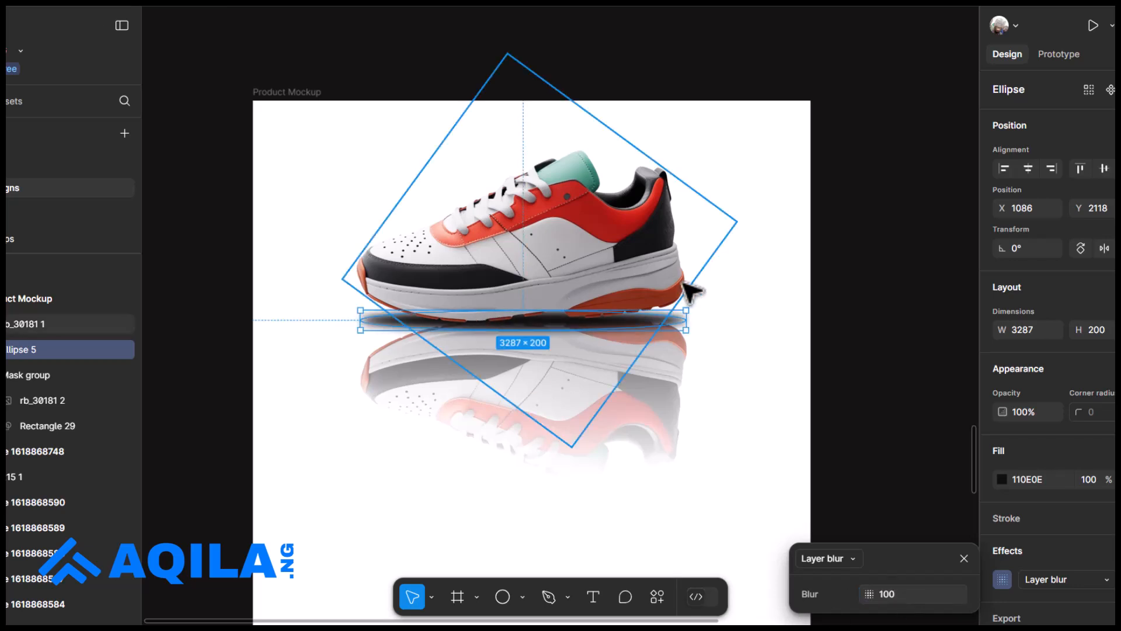
{"action": "left_click", "coordinate": [727, 292]}
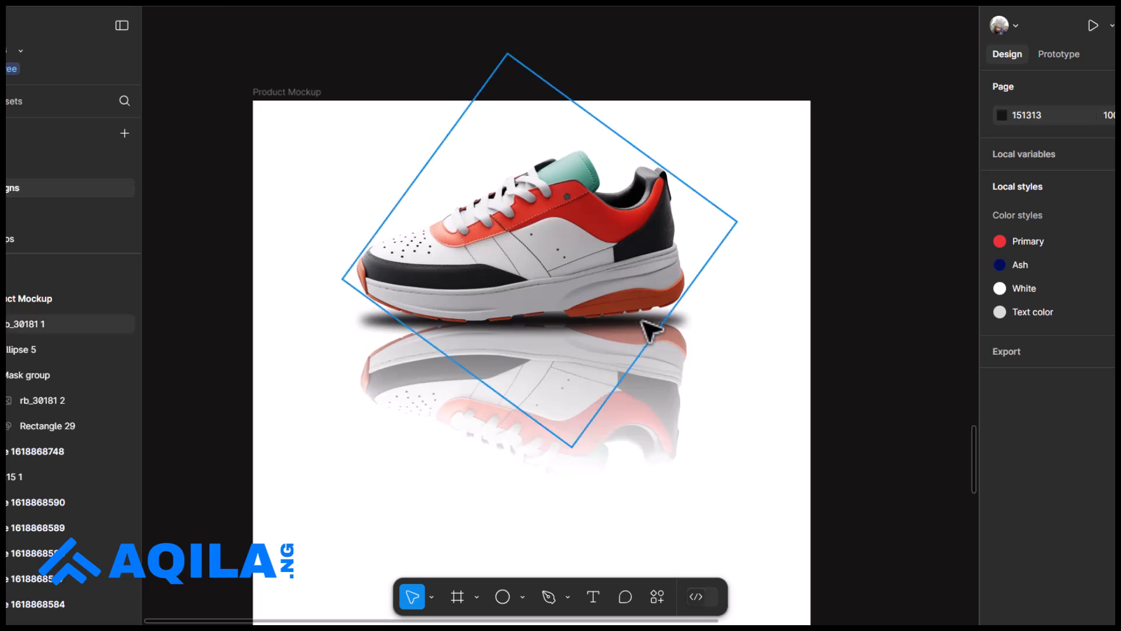
Shift the masked reflection group very slightly beneath the sneaker to X 1083, Y 2229
{"action": "left_click", "coordinate": [690, 323]}
{"action": "left_click", "coordinate": [642, 380]}
{"action": "key", "text": "alt"}
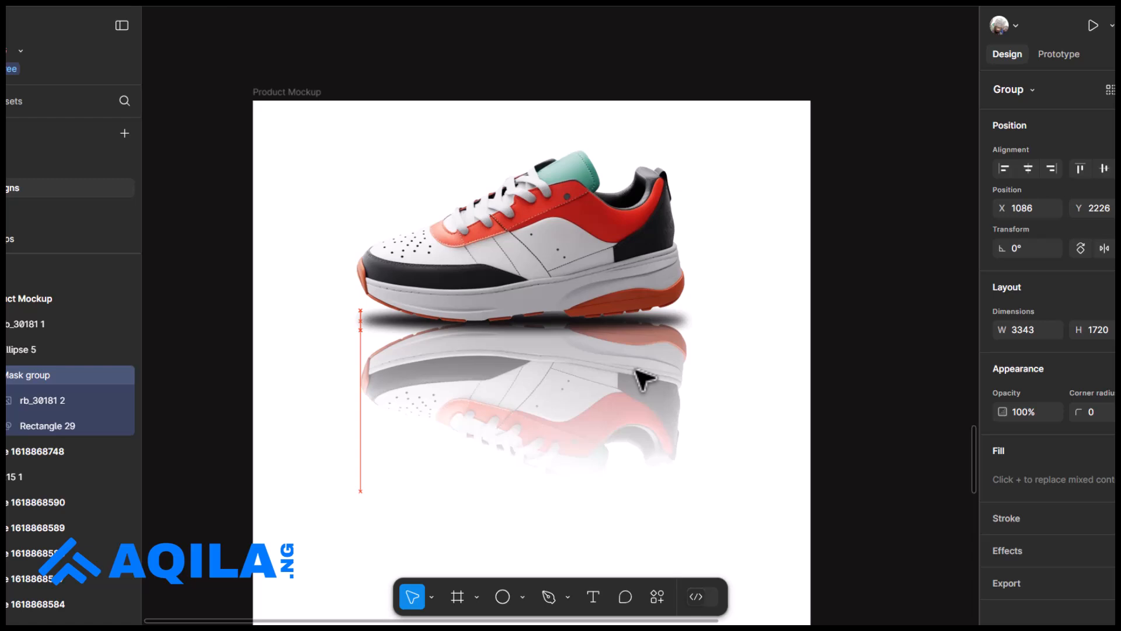
{"action": "left_click_drag", "start_coordinate": [642, 379], "coordinate": [596, 342]}
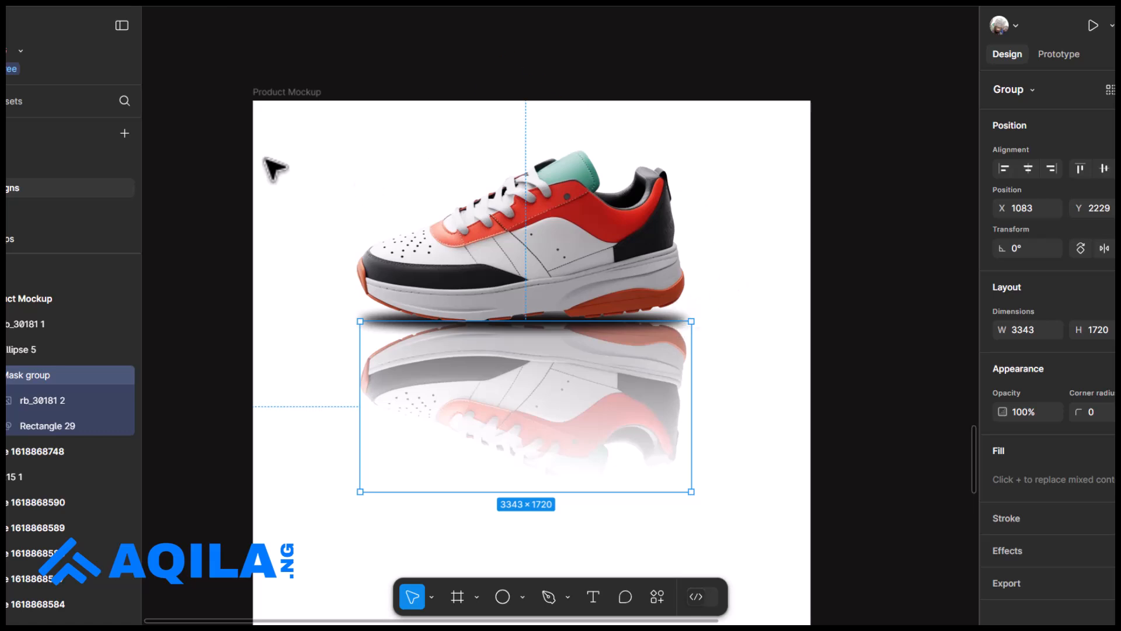
Move the sneaker, shadow ellipse and reflection group together downward so the composition sits near the middle of the frame
{"action": "left_click_drag", "start_coordinate": [292, 132], "coordinate": [723, 520]}
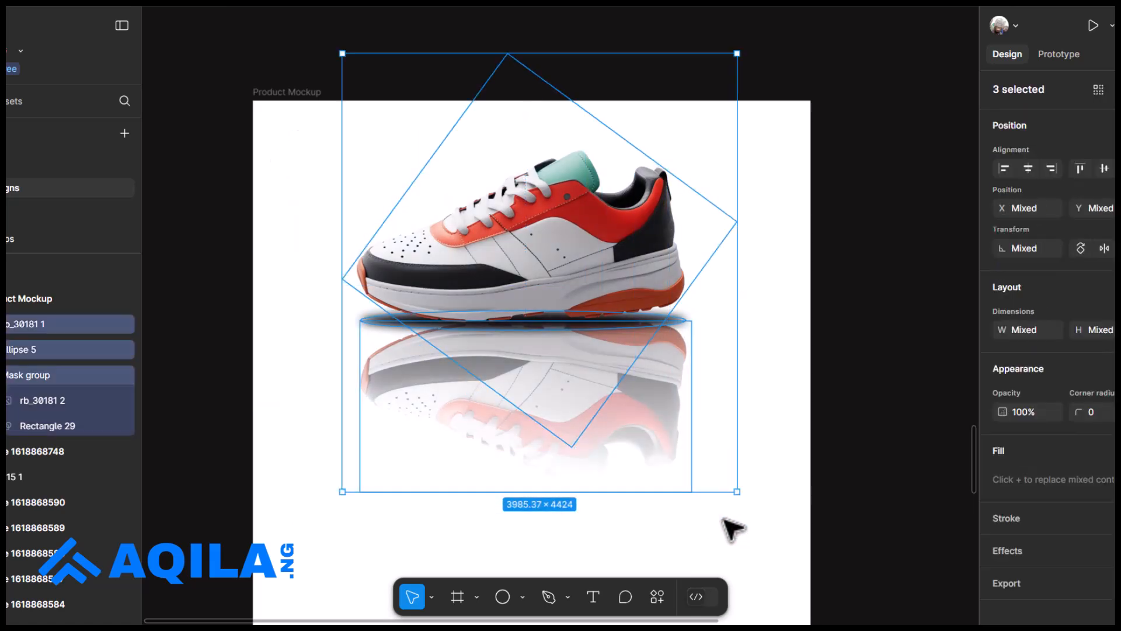
{"action": "left_click_drag", "start_coordinate": [598, 378], "coordinate": [610, 454]}
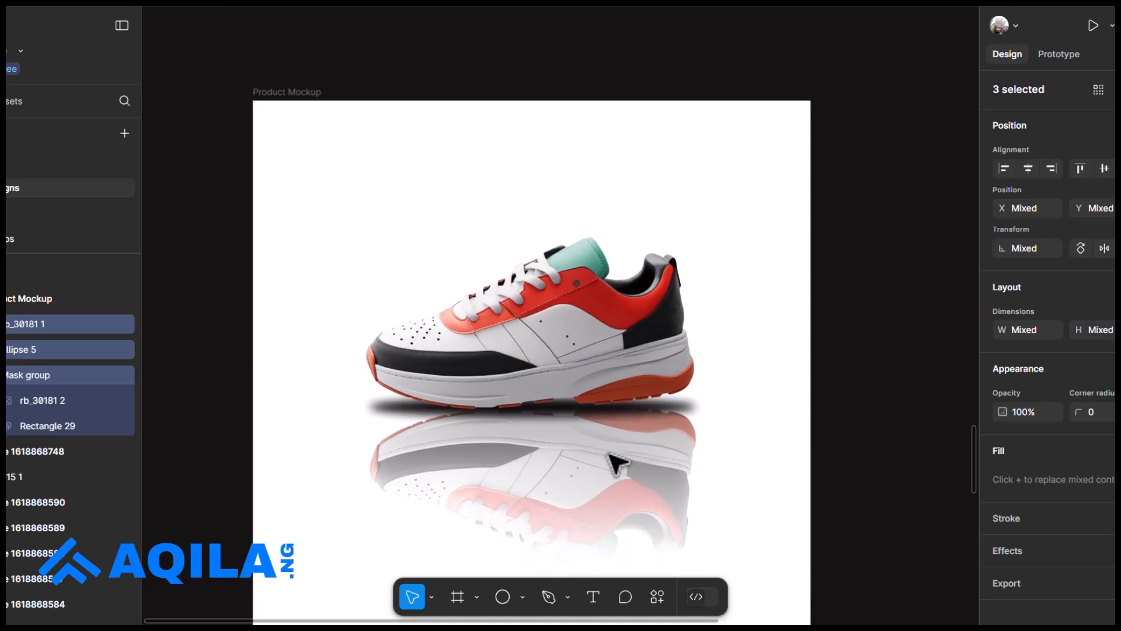
{"action": "scroll", "coordinate": [608, 455], "scroll_direction": "down", "scroll_amount": 3}
{"action": "scroll", "coordinate": [608, 455], "scroll_direction": "down", "scroll_amount": 2}
{"action": "left_click_drag", "start_coordinate": [580, 387], "coordinate": [576, 371]}
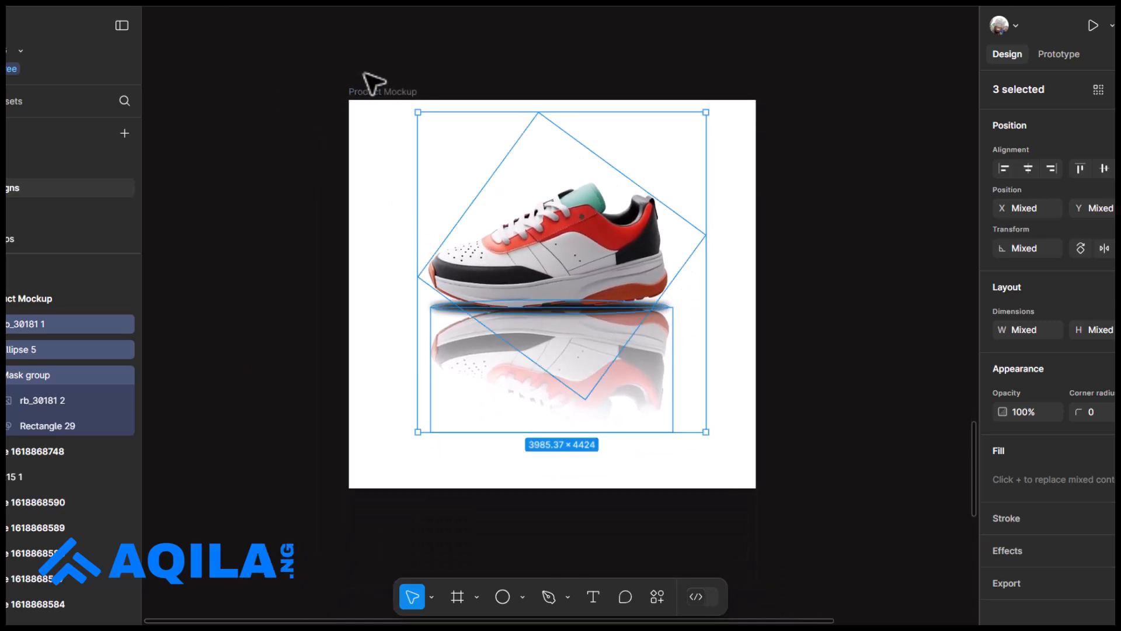
Try the Product Mockup frame's fill in the sneaker's sampled near-black 151517, and in the page colors 2D3091 and 007AFF
{"action": "left_click", "coordinate": [375, 93]}
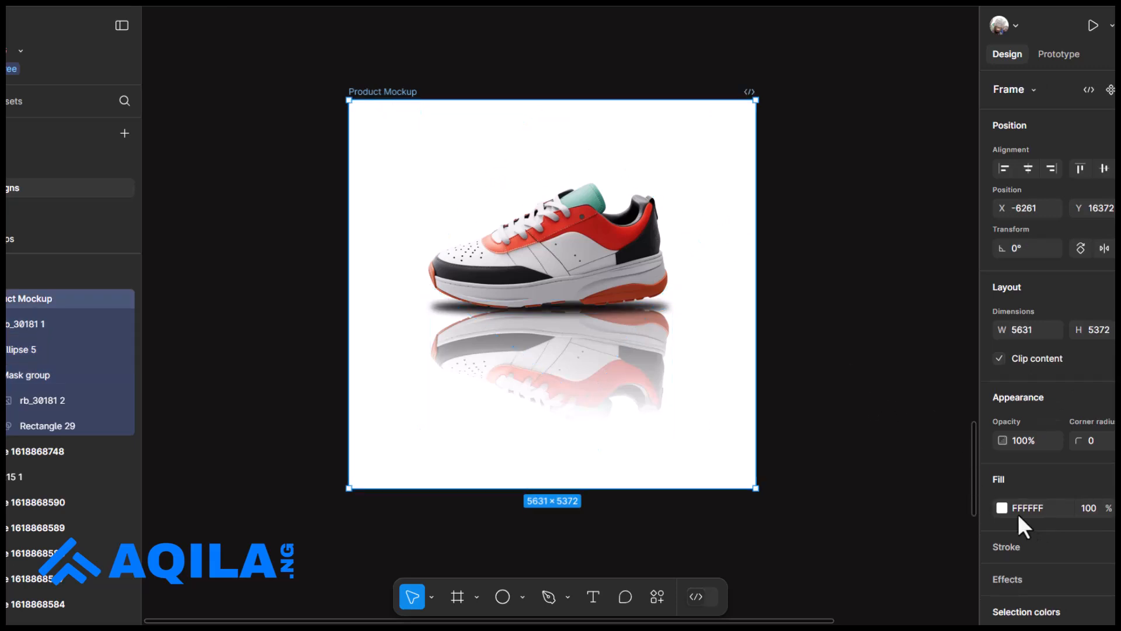
{"action": "left_click", "coordinate": [1001, 507]}
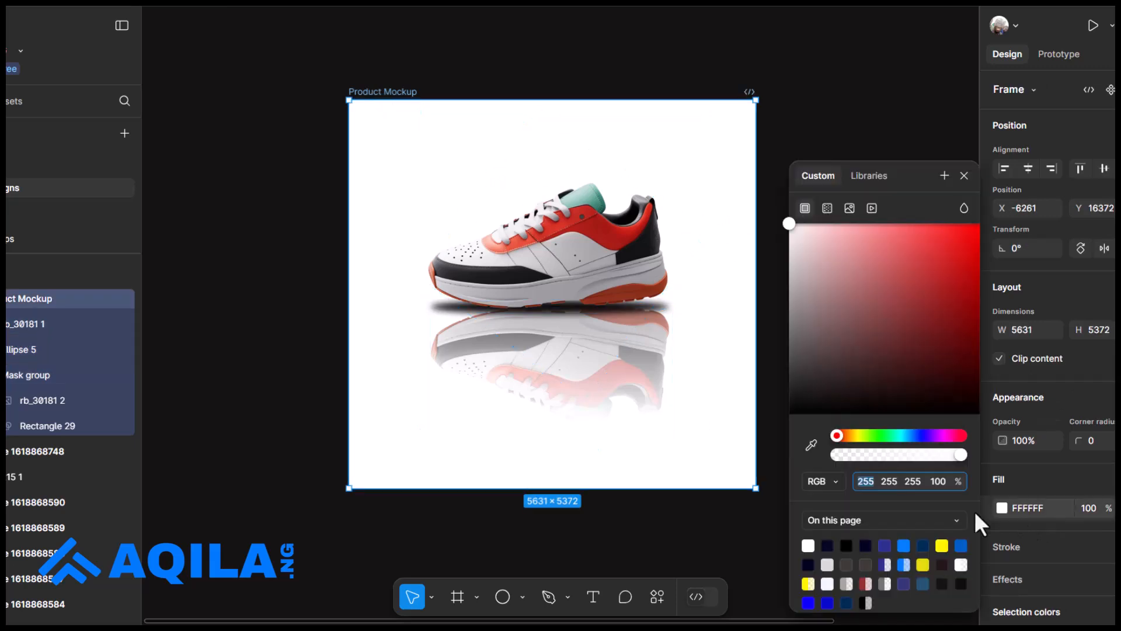
{"action": "left_click", "coordinate": [812, 445]}
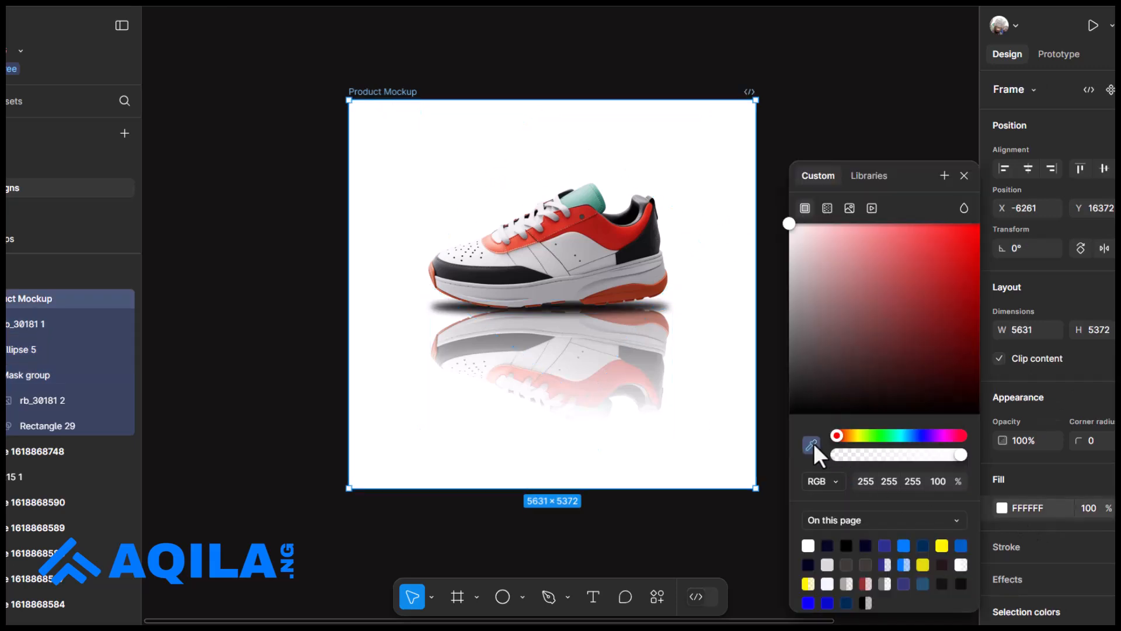
{"action": "left_click", "coordinate": [647, 232]}
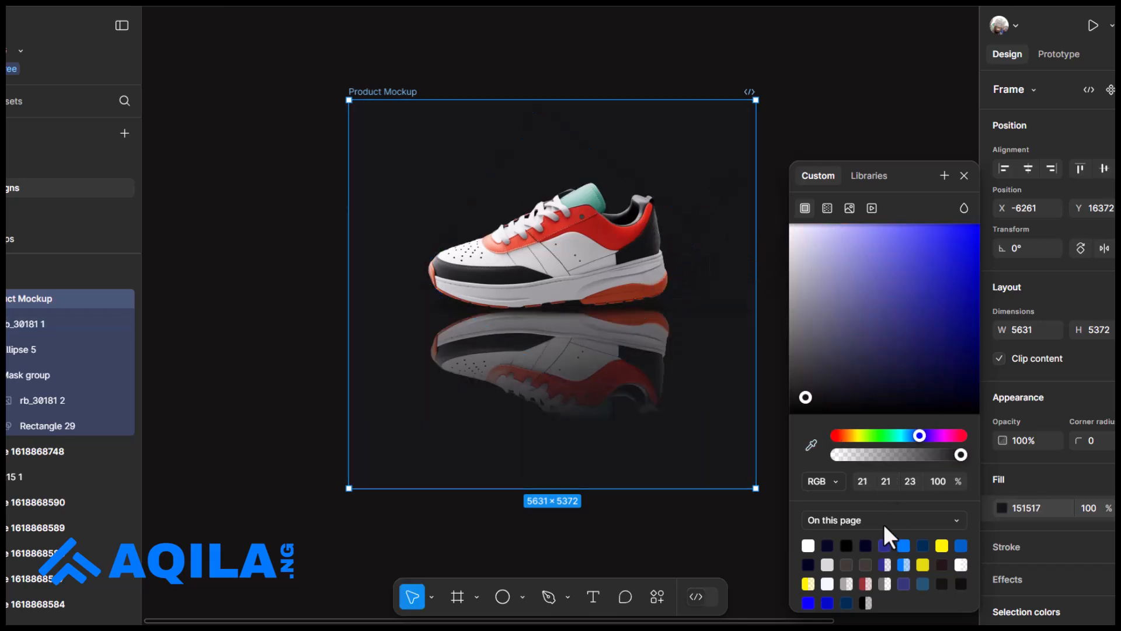
{"action": "left_click", "coordinate": [886, 545]}
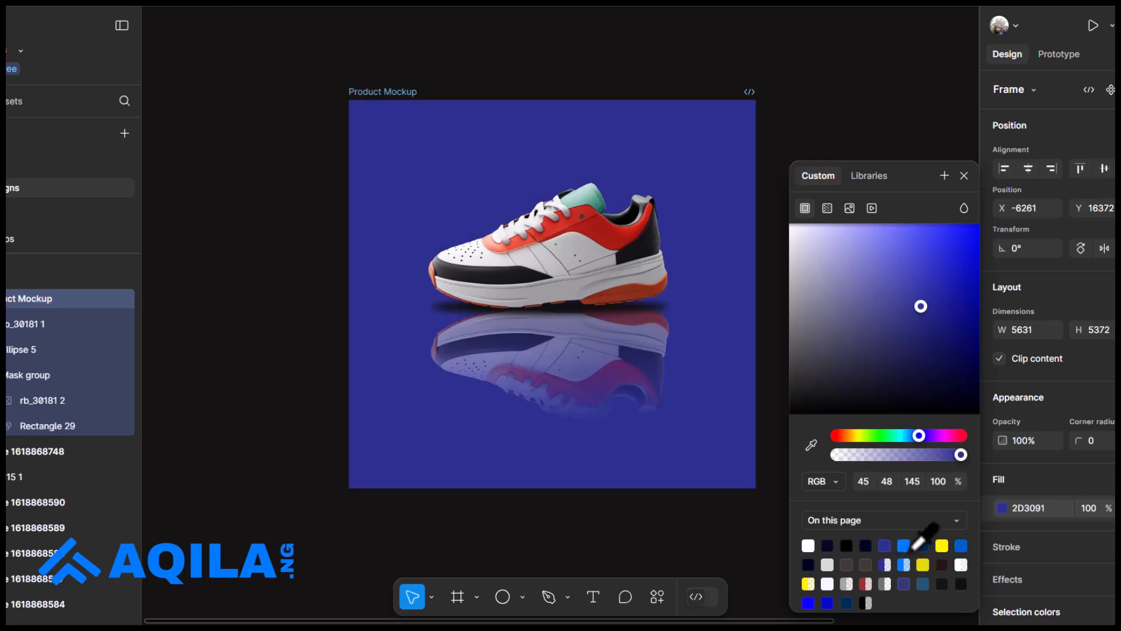
{"action": "left_click", "coordinate": [903, 545]}
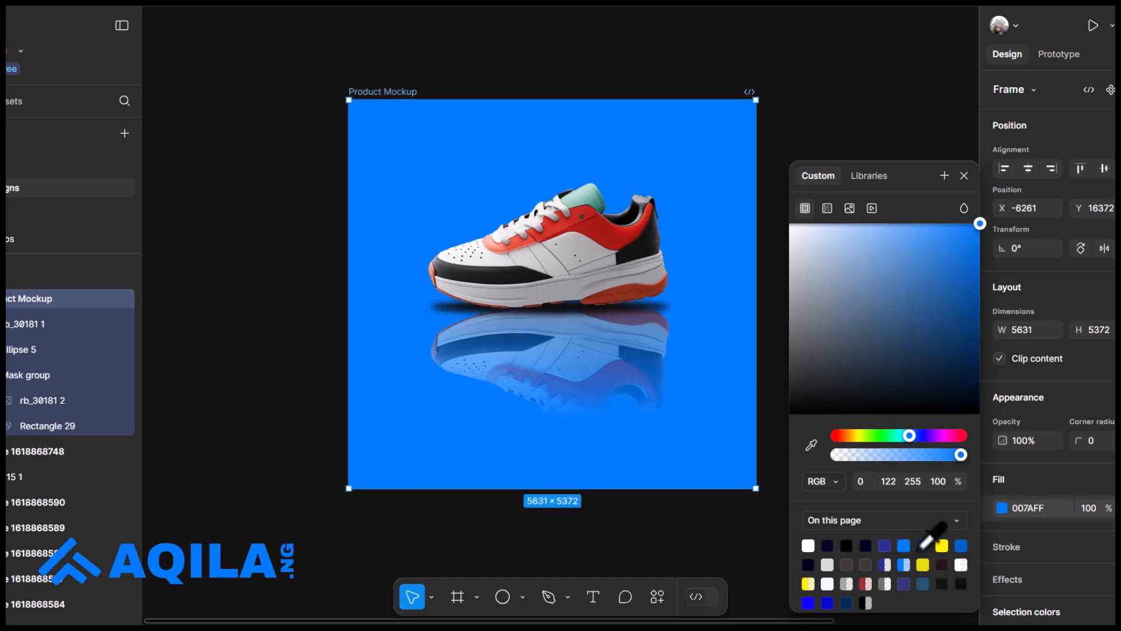
Set the Product Mockup frame's fill to the dark red A71A13 by sampling it from the sneaker
{"action": "left_click", "coordinate": [811, 445]}
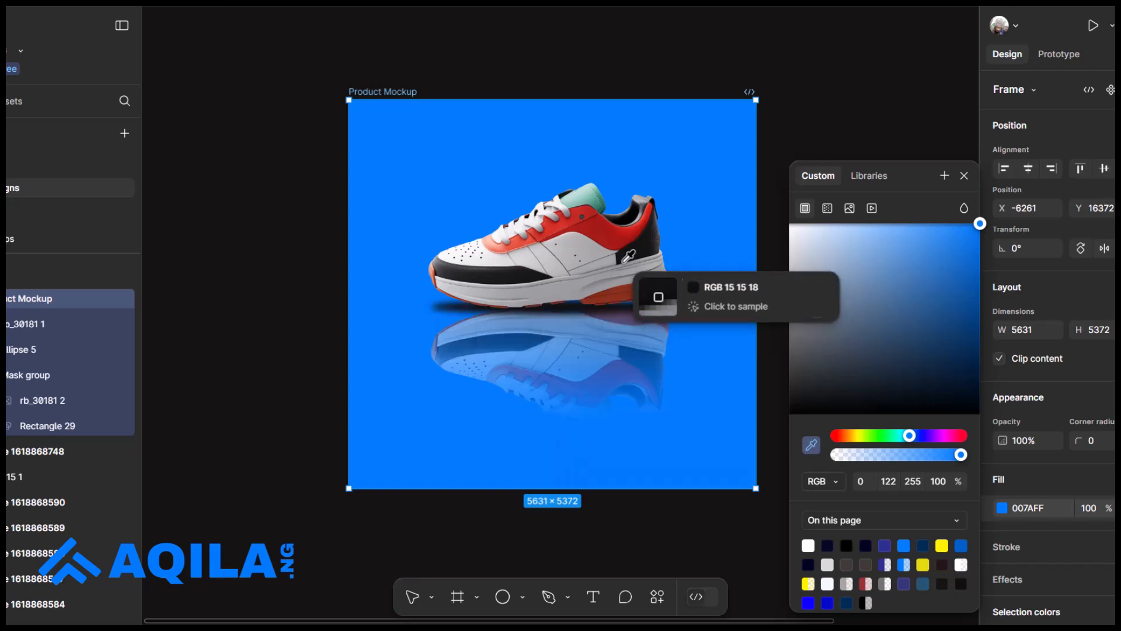
{"action": "left_click", "coordinate": [645, 266]}
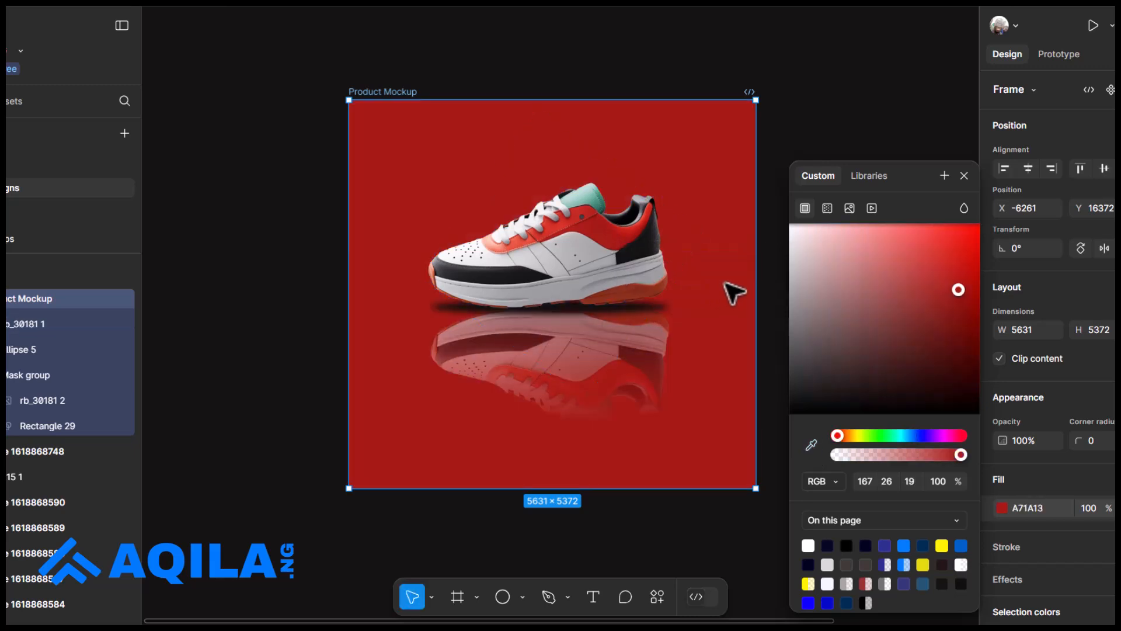
{"action": "left_click", "coordinate": [724, 283]}
Examine the sneaker, its blurred shadow and its fading reflection against the frame's new background
{"action": "scroll", "coordinate": [724, 284], "scroll_direction": "up", "scroll_amount": 3}
{"action": "scroll", "coordinate": [724, 283], "scroll_direction": "left", "scroll_amount": 2}
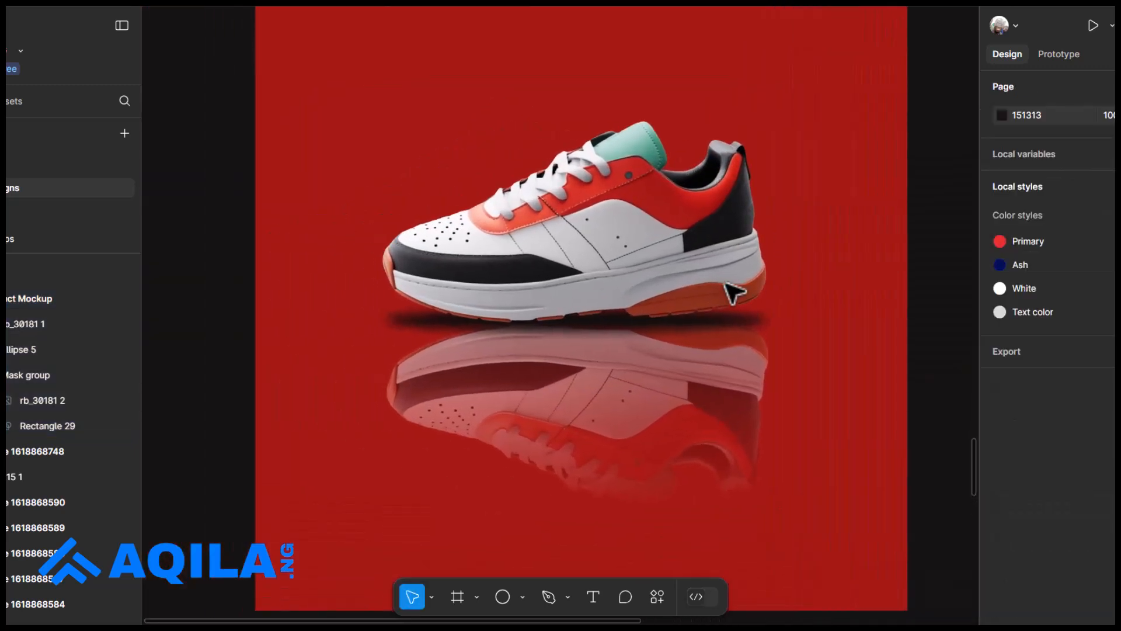
{"action": "scroll", "coordinate": [724, 283], "scroll_direction": "down", "scroll_amount": 1}
{"action": "scroll", "coordinate": [726, 283], "scroll_direction": "up", "scroll_amount": 2}
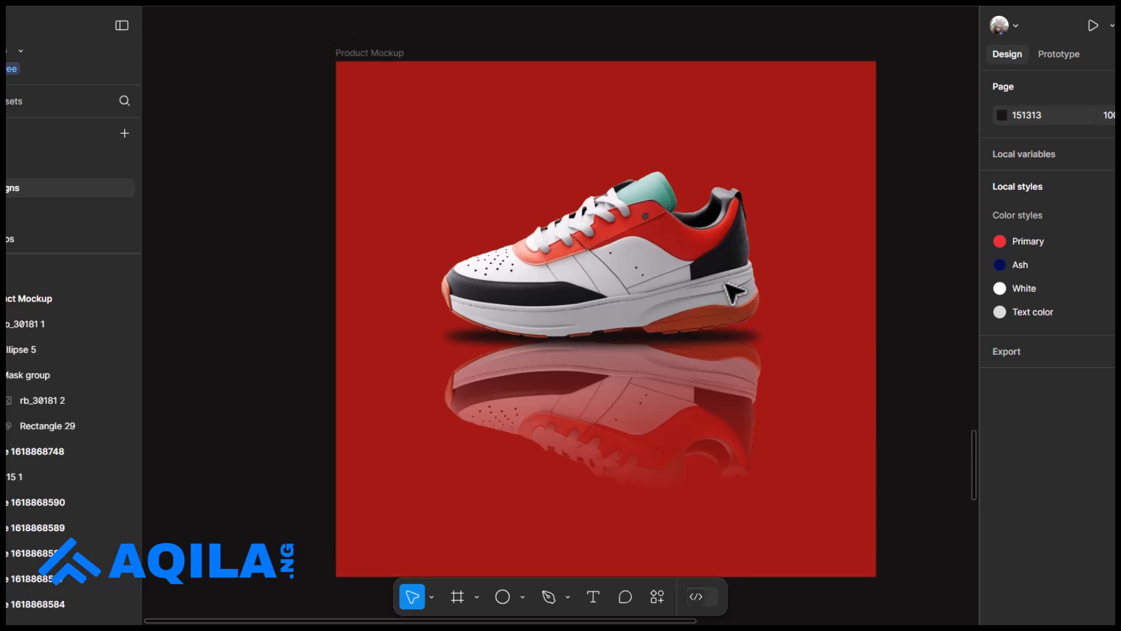
{"action": "scroll", "coordinate": [726, 285], "scroll_direction": "right", "scroll_amount": 6}
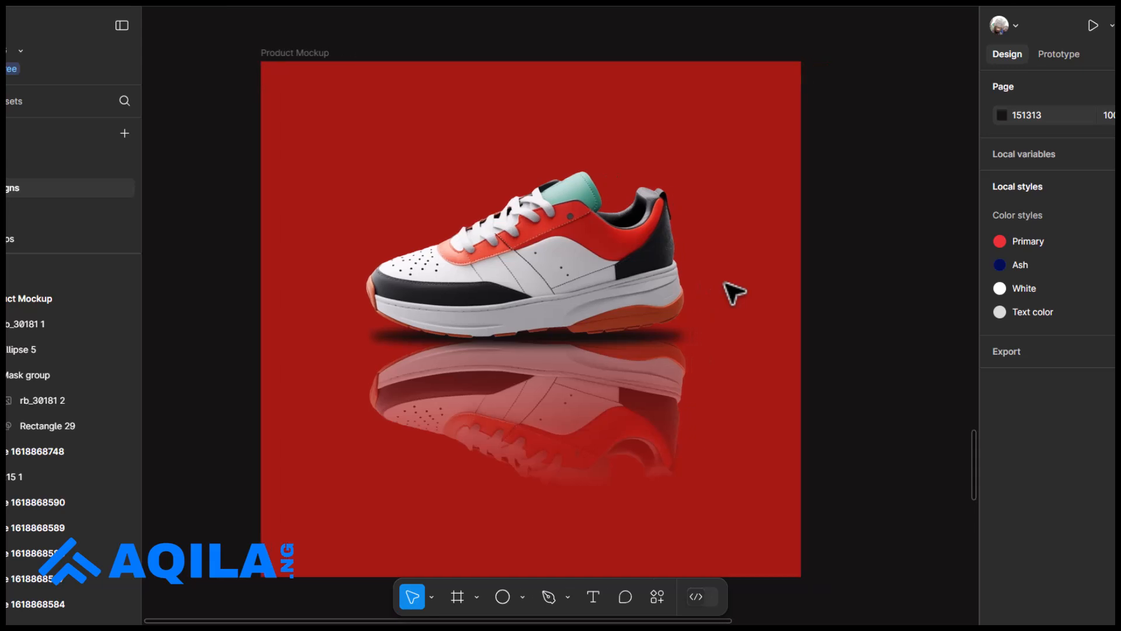
{"action": "scroll", "coordinate": [726, 284], "scroll_direction": "left", "scroll_amount": 8}
{"action": "scroll", "coordinate": [726, 285], "scroll_direction": "down", "scroll_amount": 4}
{"action": "scroll", "coordinate": [726, 286], "scroll_direction": "up", "scroll_amount": 4}
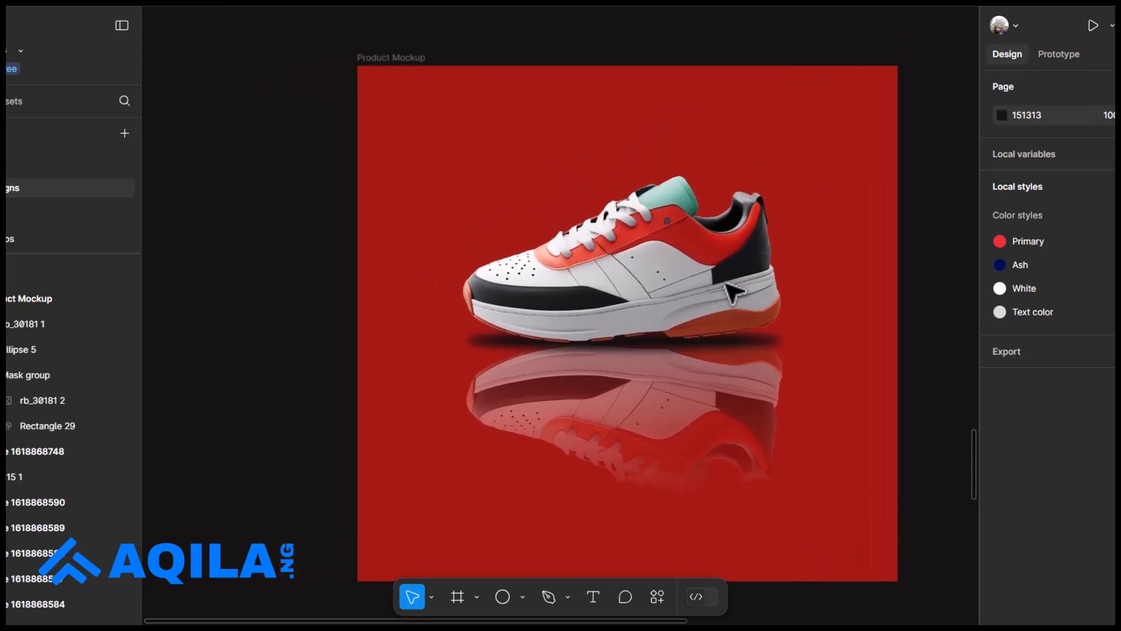
{"action": "left_click", "coordinate": [730, 291]}
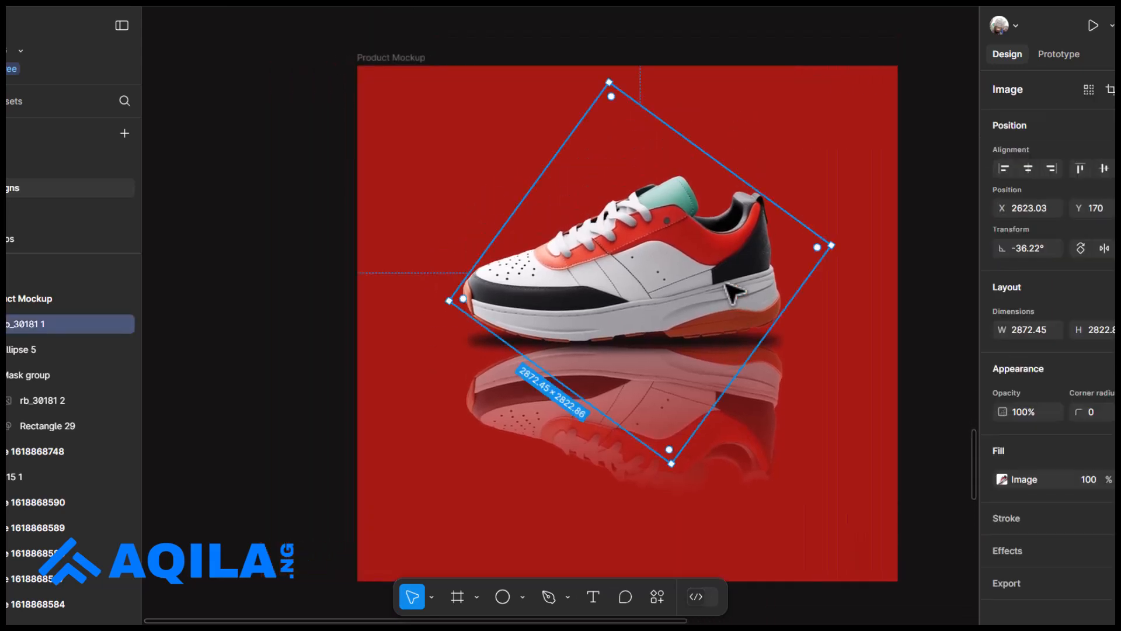
{"action": "left_click", "coordinate": [839, 423]}
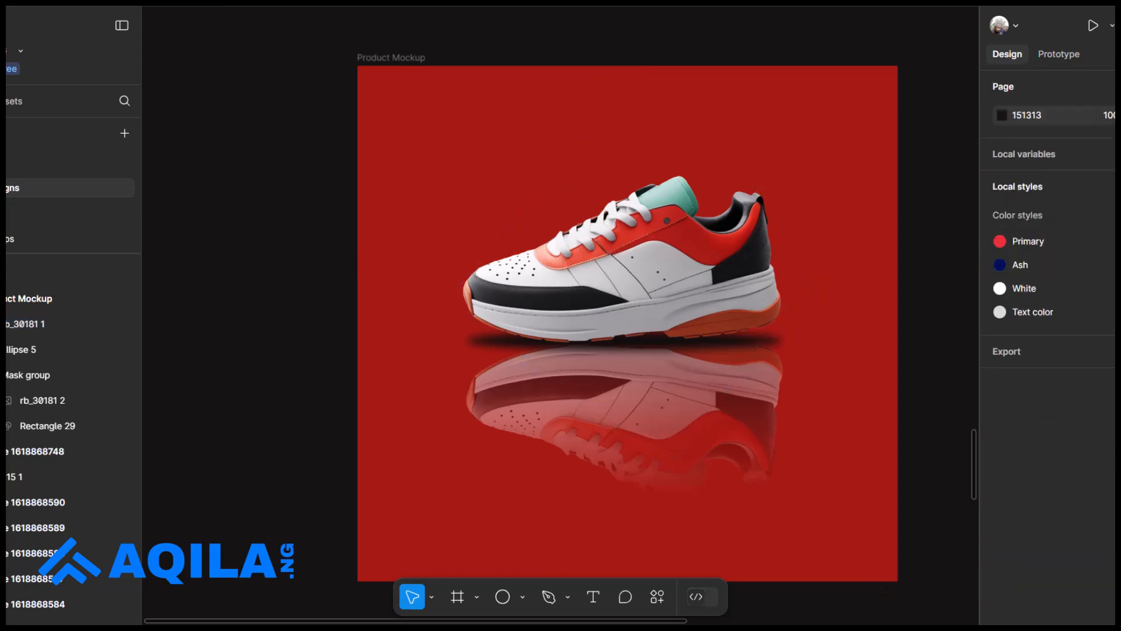